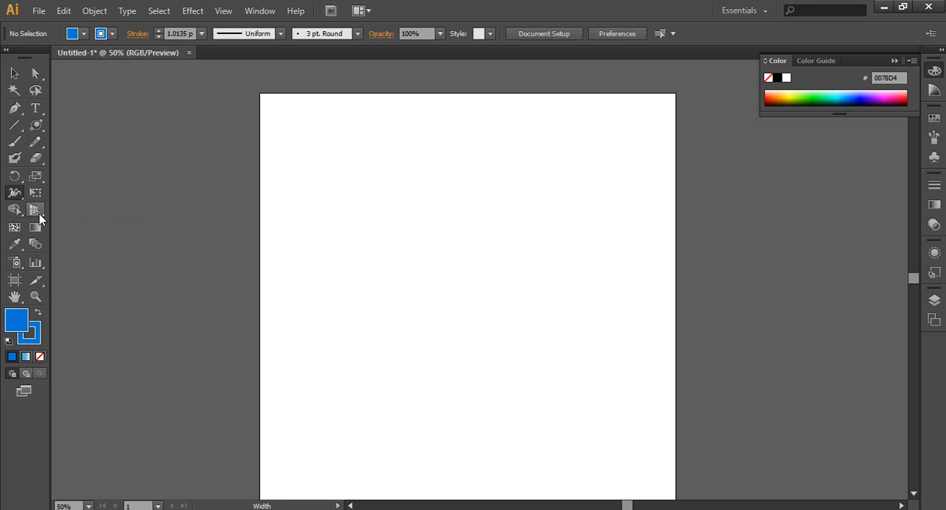
Draw a blue, nearly square rectangle in the upper middle of the artboard with the Rectangle tool
click(35, 125)
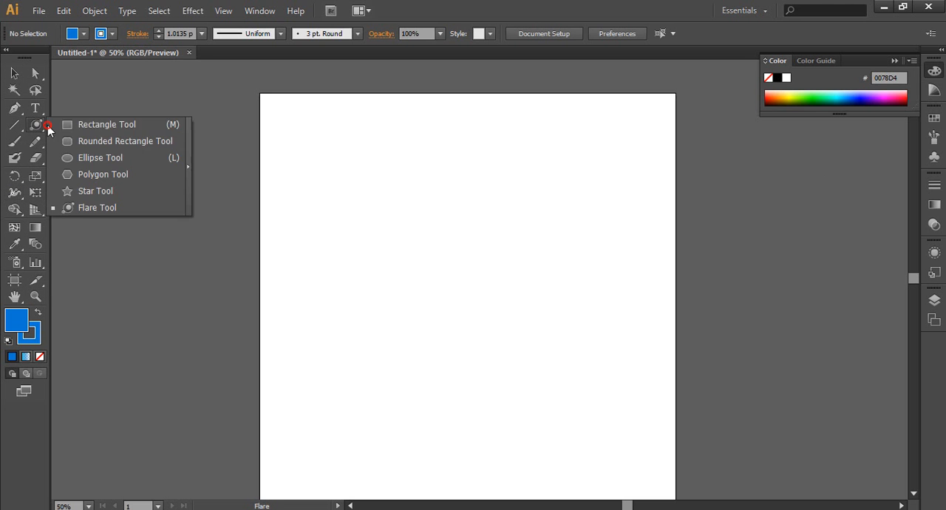
click(63, 124)
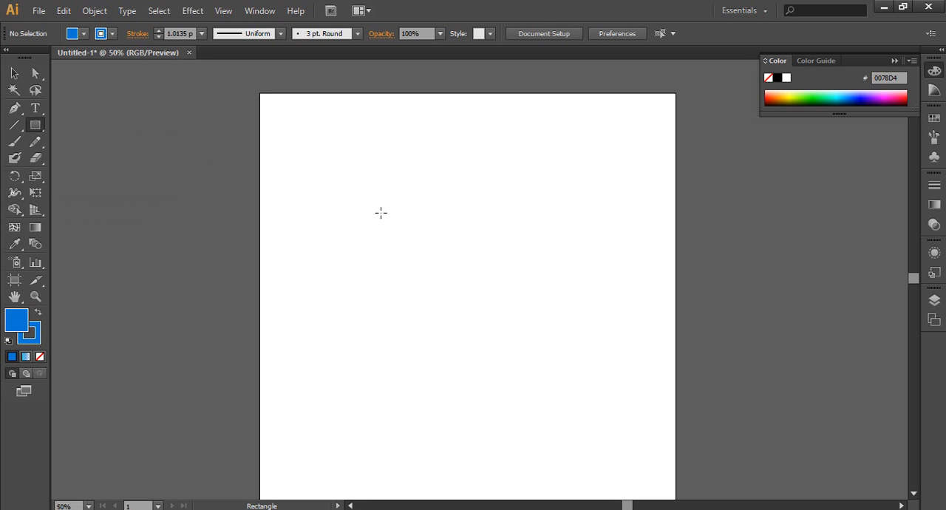
drag(381, 213, 543, 386)
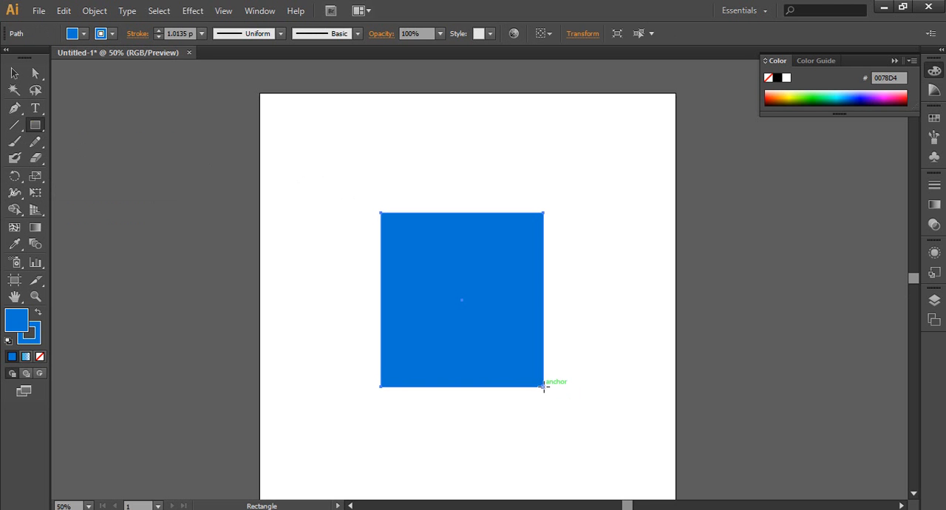
Draw five roughly evenly spaced horizontal line segments across the blue rectangle, extending past both of its sides
click(15, 125)
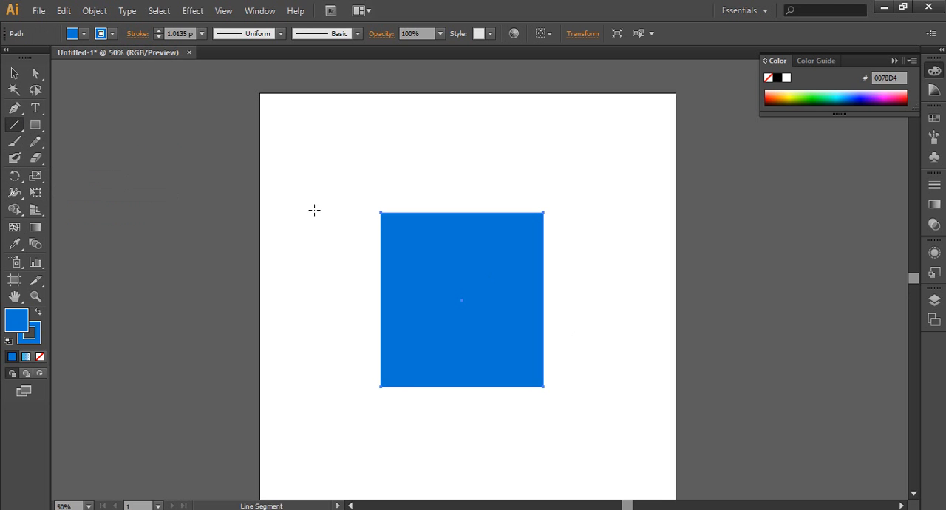
mouse_move(353, 238)
mouse_down()
mouse_move(504, 253)
mouse_move(582, 237)
mouse_up()
drag(357, 273, 585, 273)
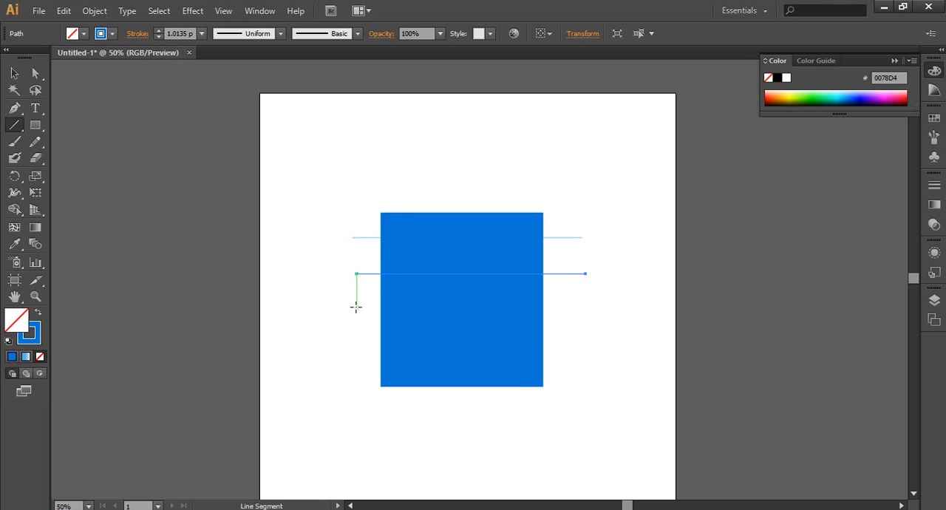
drag(357, 306, 581, 306)
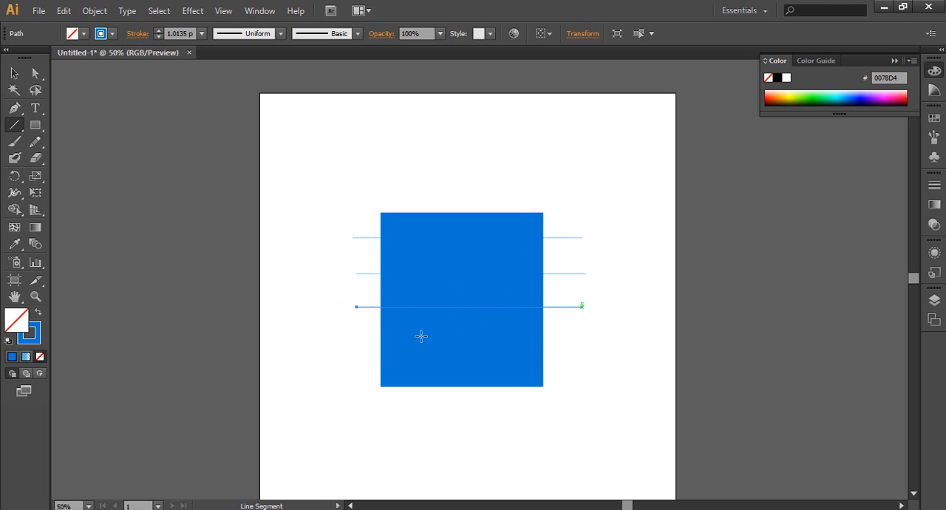
drag(353, 335, 582, 335)
drag(351, 361, 586, 362)
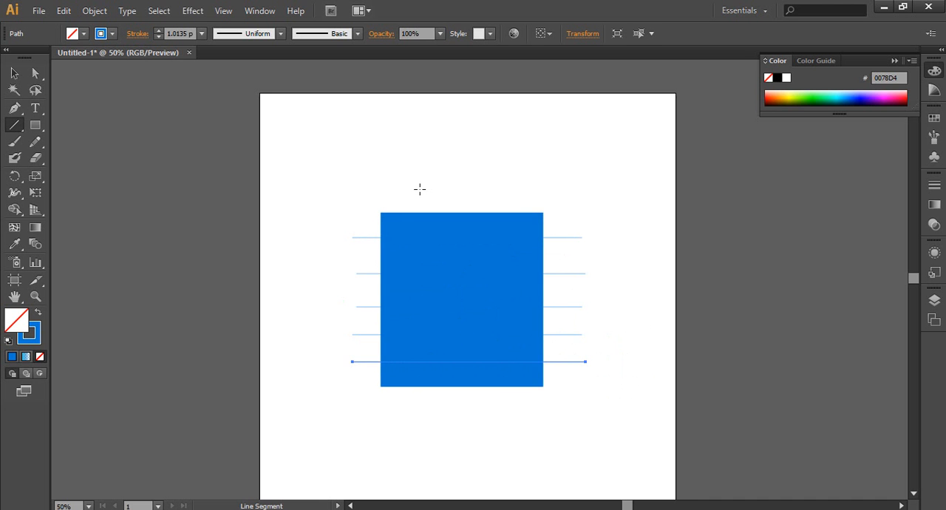
Draw two vertical line segments through the rectangle, extending beyond its upper and lower edges, and deselect them
drag(420, 190, 419, 417)
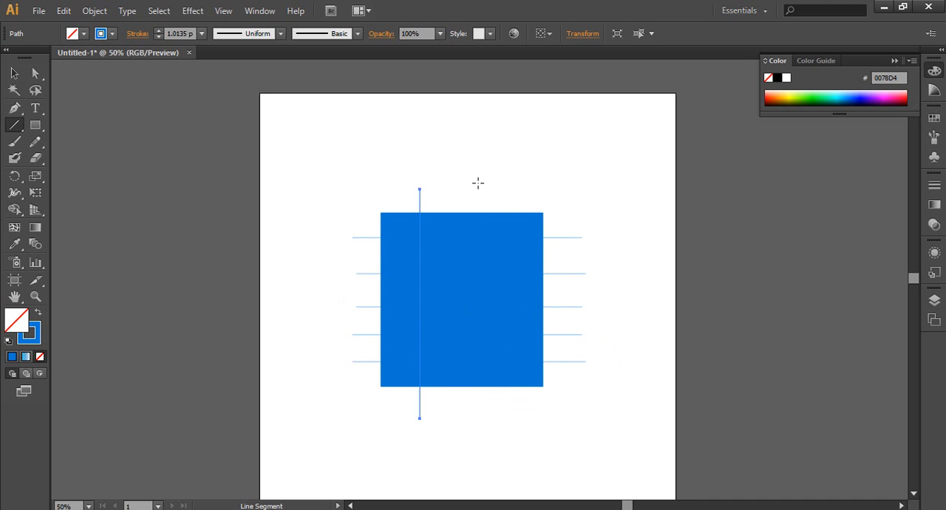
drag(477, 184, 473, 411)
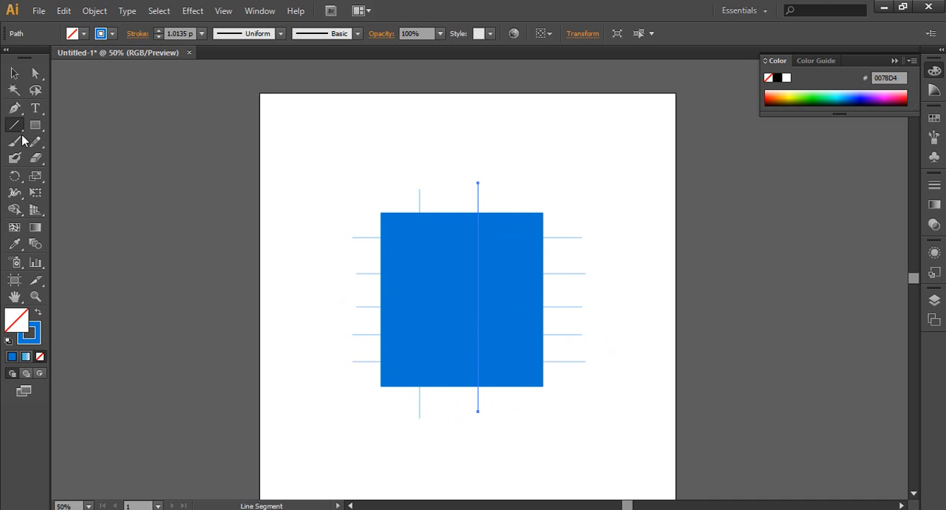
click(14, 74)
click(264, 191)
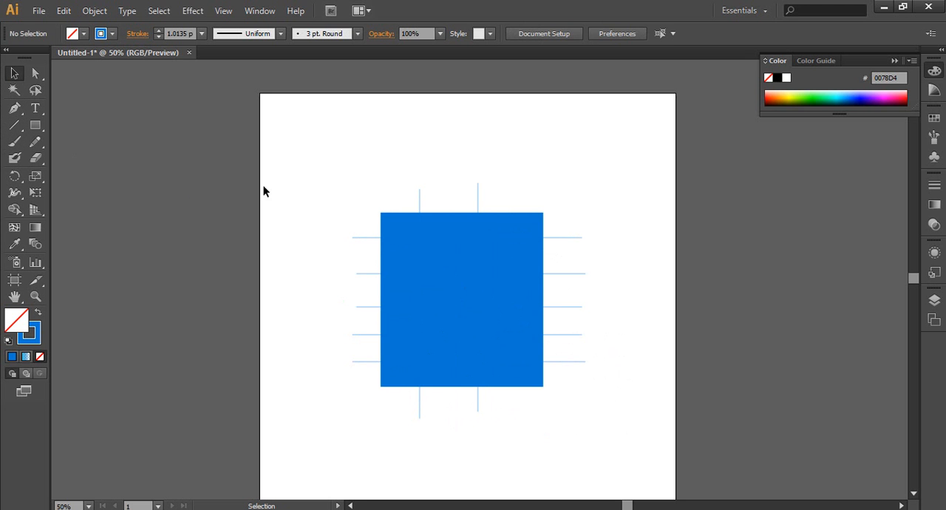
drag(321, 196, 364, 391)
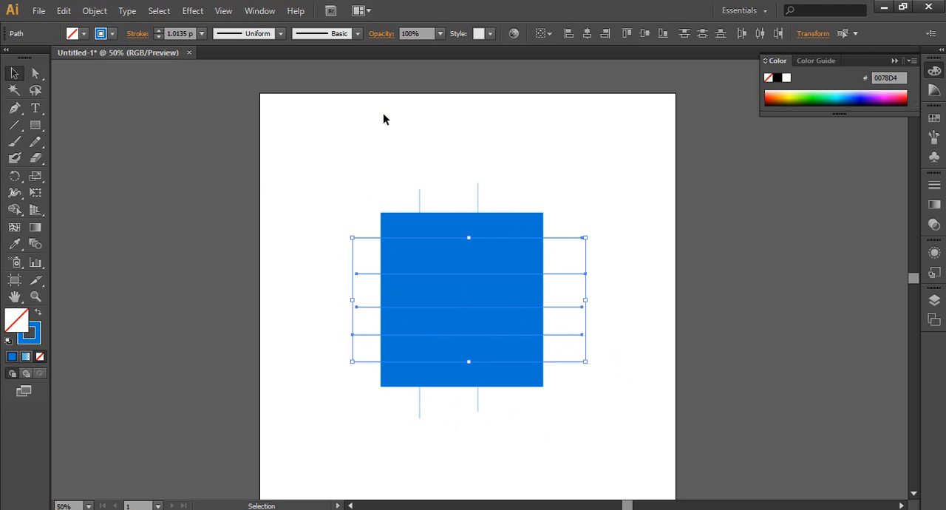
drag(363, 158, 498, 177)
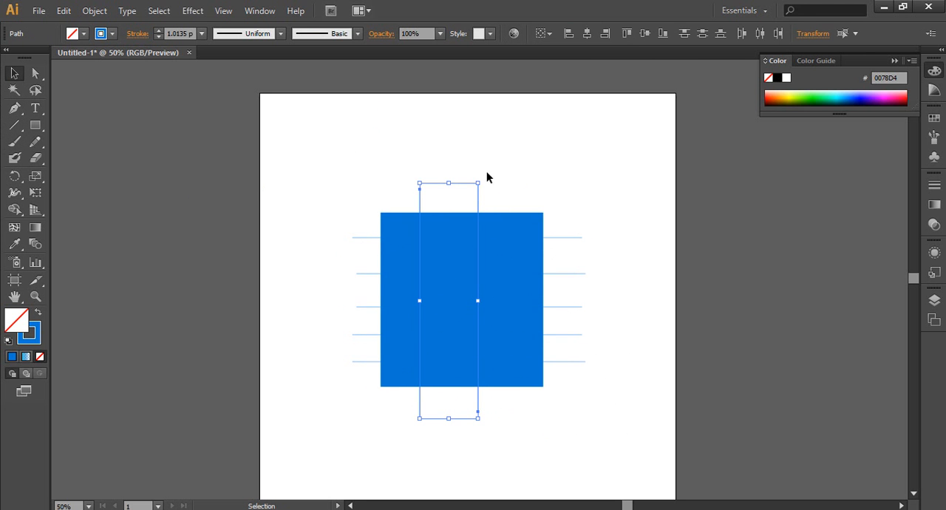
click(328, 174)
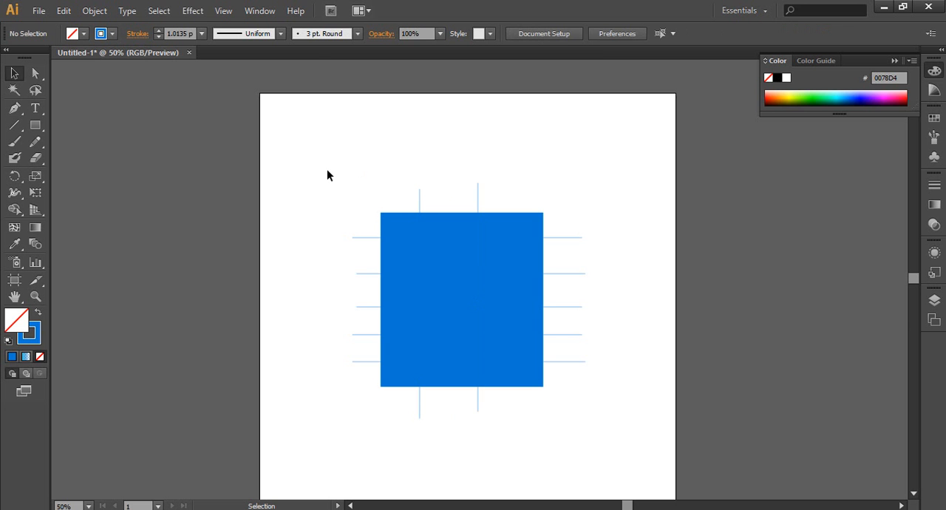
Select the rectangle with all lines and use Shape Builder to fill the top row's left cell darkest navy and its other two cells dark blue
drag(342, 144, 588, 436)
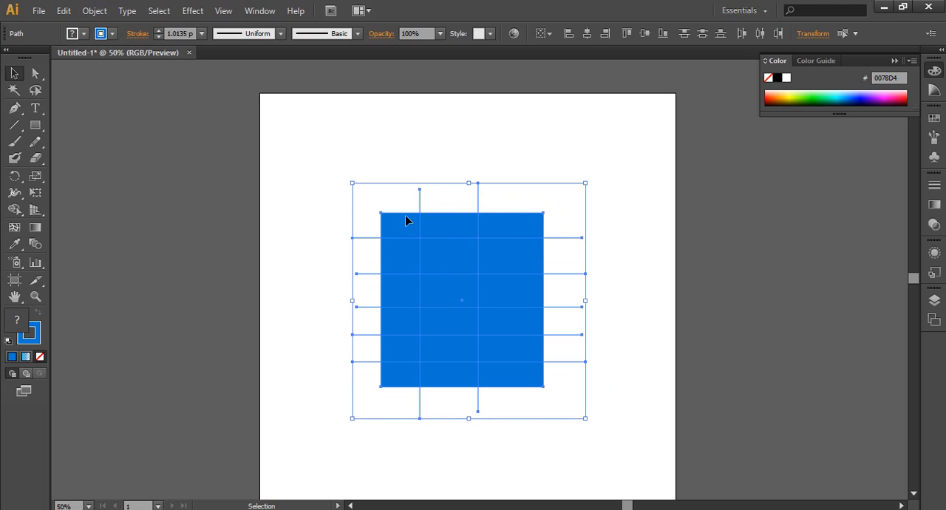
click(14, 213)
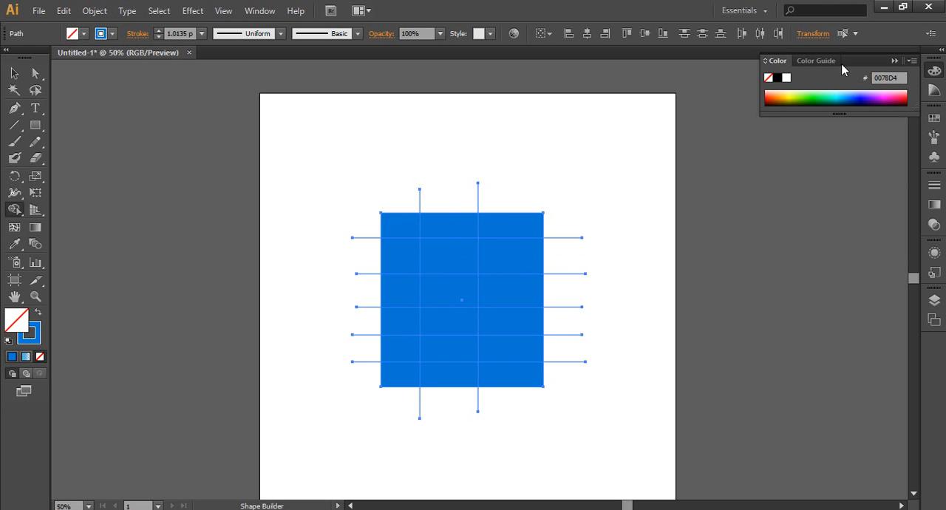
click(819, 61)
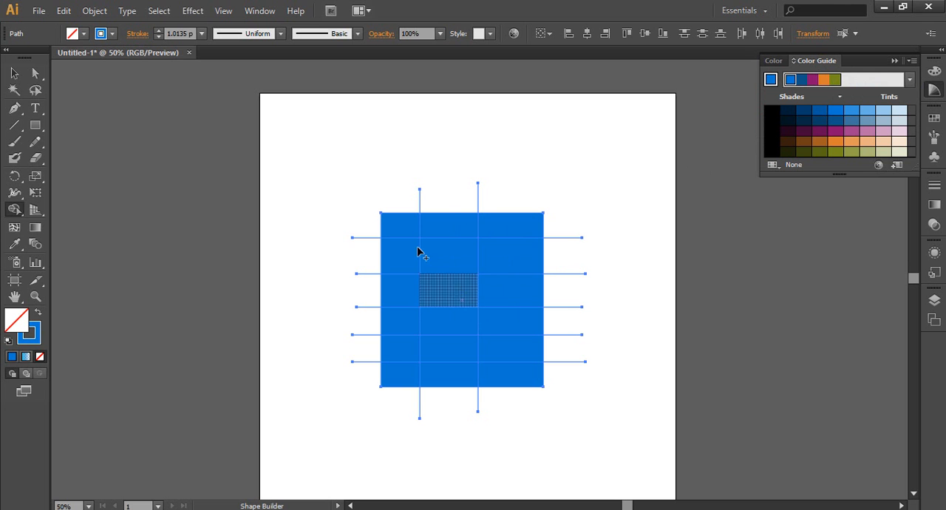
click(788, 110)
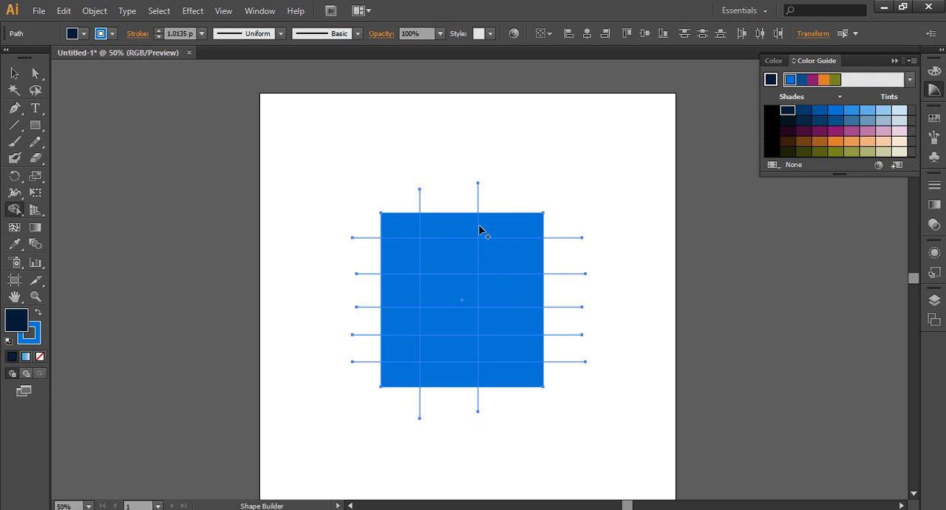
click(395, 222)
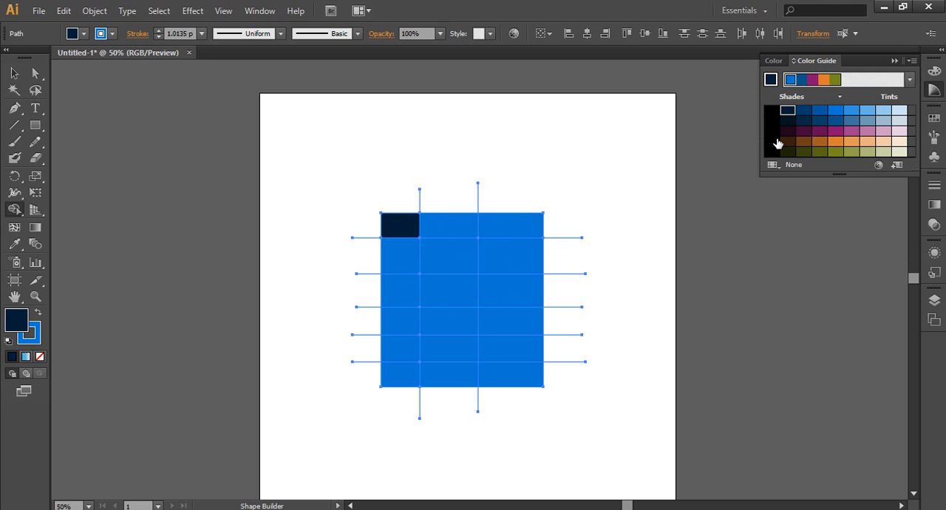
click(803, 112)
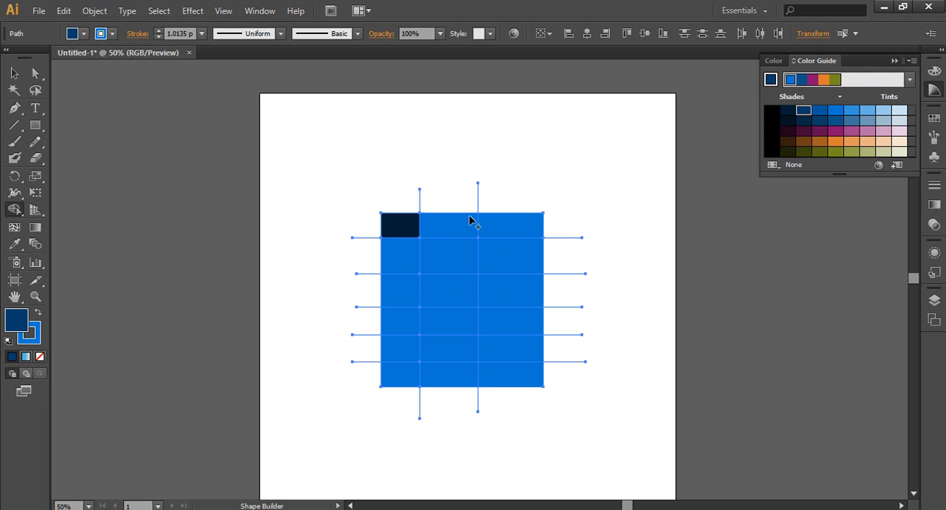
click(455, 233)
click(819, 113)
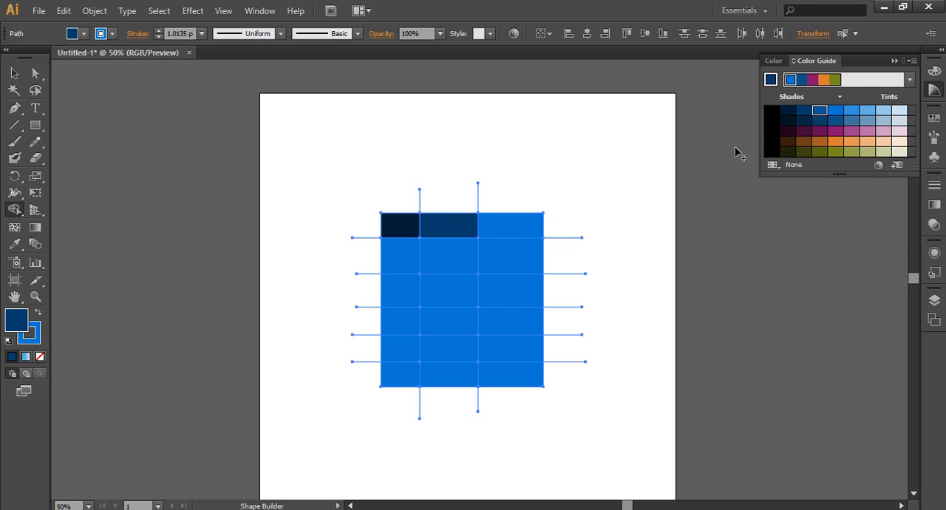
click(503, 227)
Try to fill the right cell of the second row with a lighter blue shade
click(836, 111)
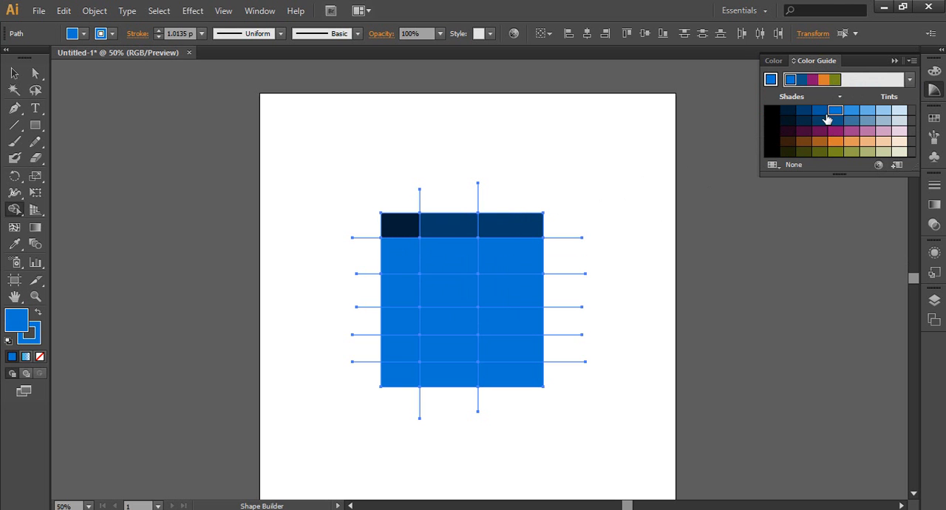
click(851, 113)
click(870, 112)
click(489, 258)
Fill the third row's cells from left to right with light blue, the palest blue tint and near-black navy
click(883, 110)
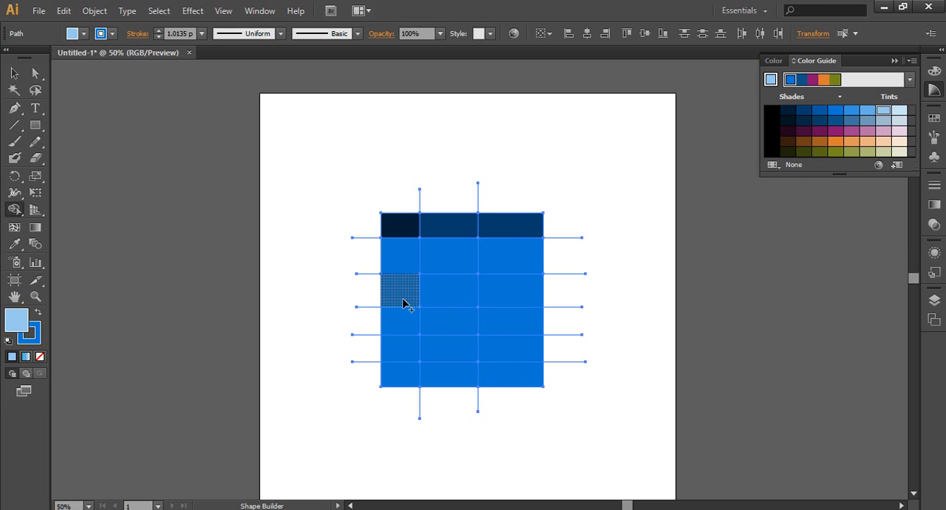
click(404, 303)
click(899, 111)
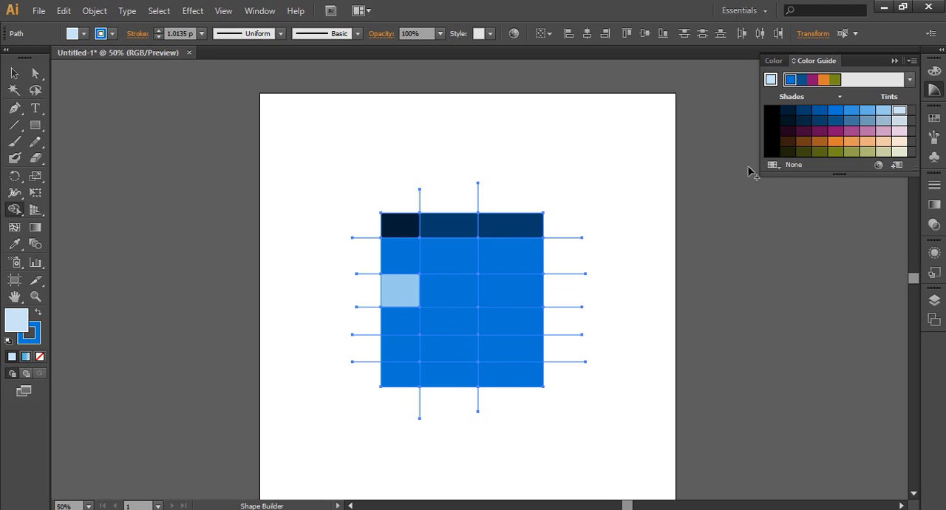
click(454, 293)
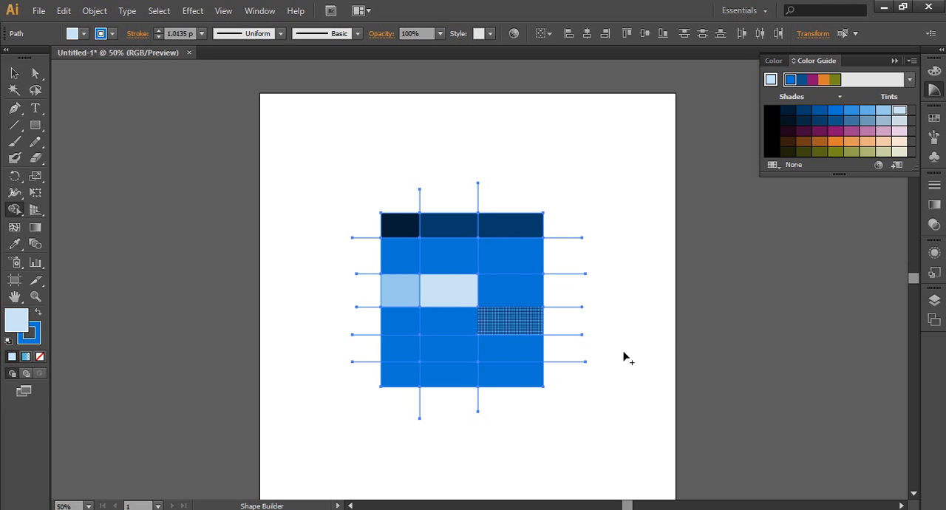
click(788, 121)
click(518, 289)
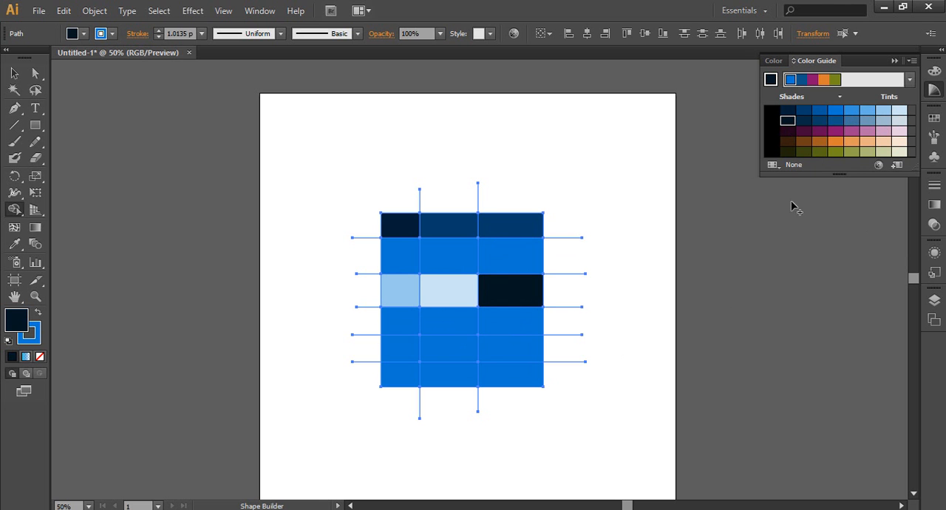
Fill the fourth row's left and middle cells with dark purple and its right cell with a lighter mauve
click(819, 132)
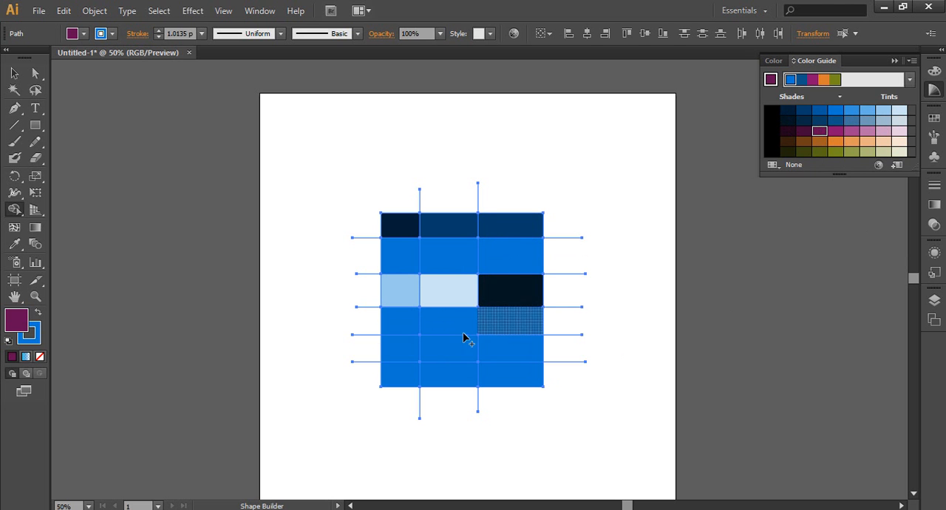
click(411, 330)
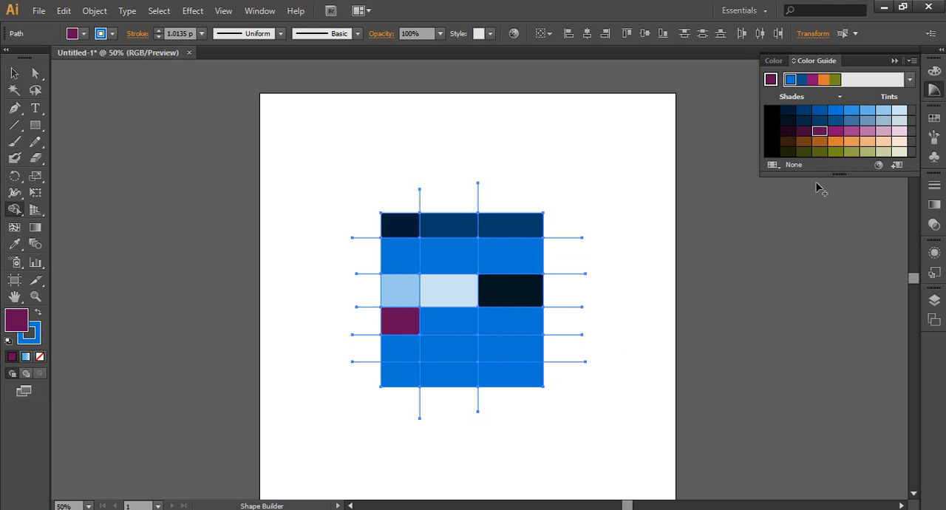
click(461, 319)
click(853, 131)
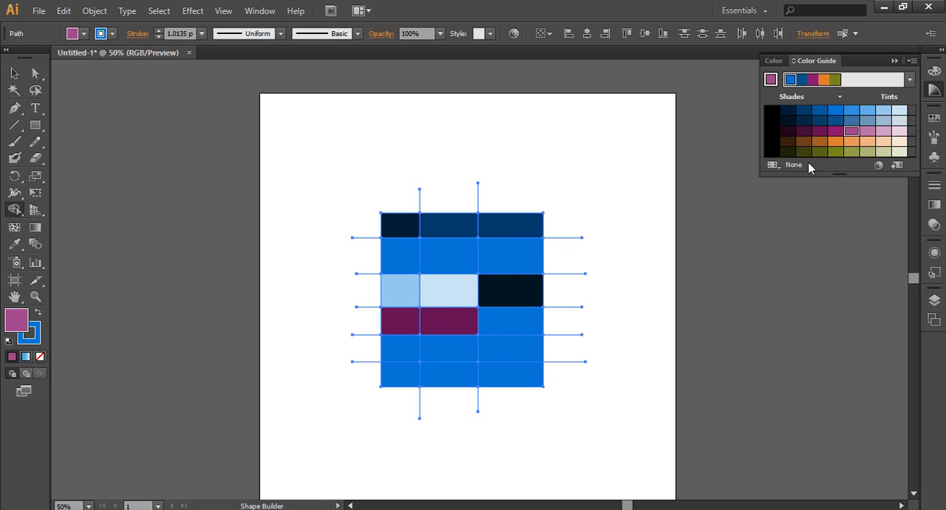
click(526, 323)
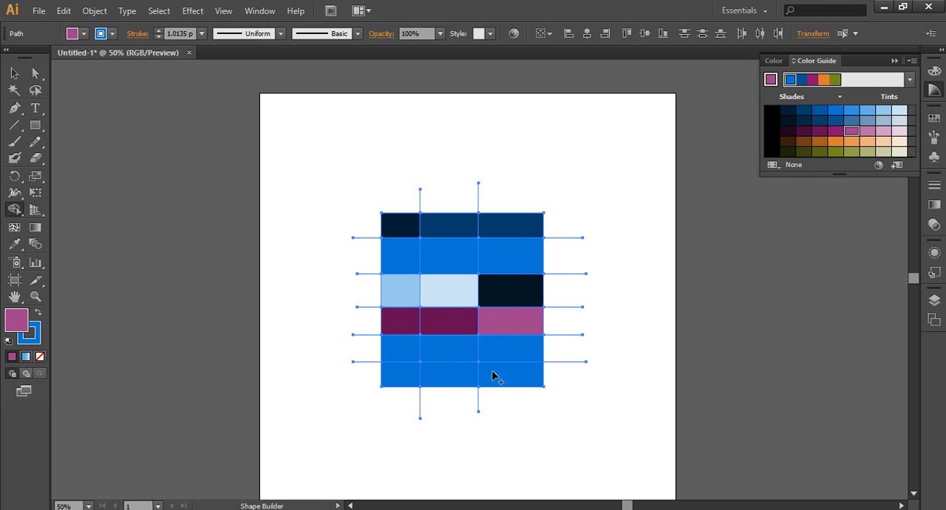
Fill the fifth row's left cell with dark olive and its right cell with olive green
click(804, 151)
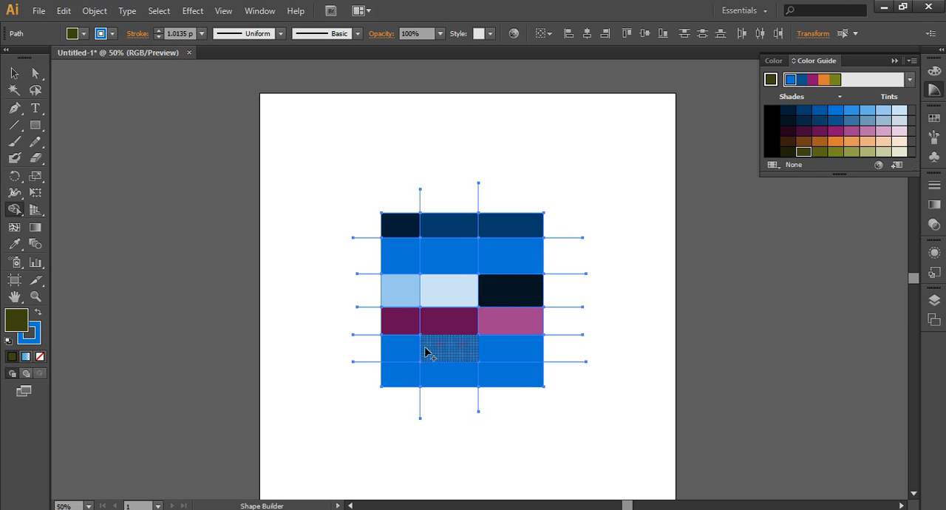
click(412, 355)
click(835, 151)
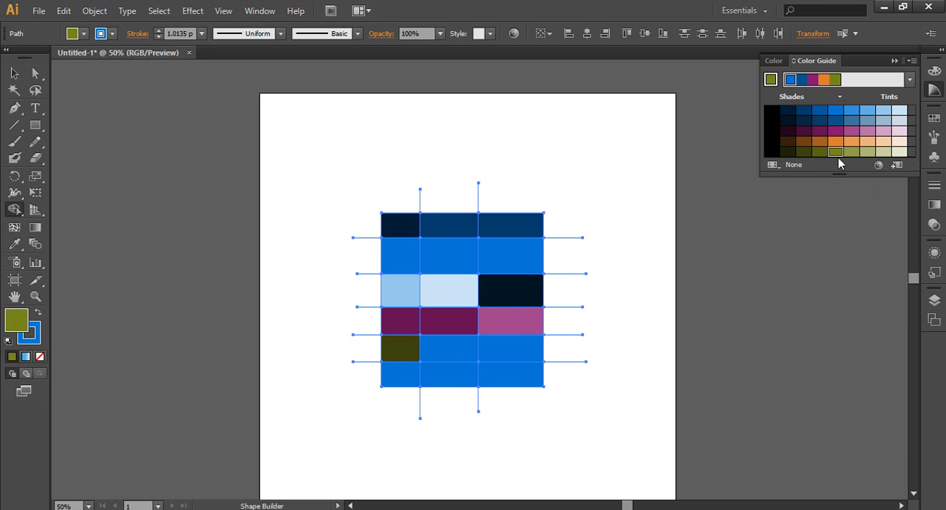
click(486, 357)
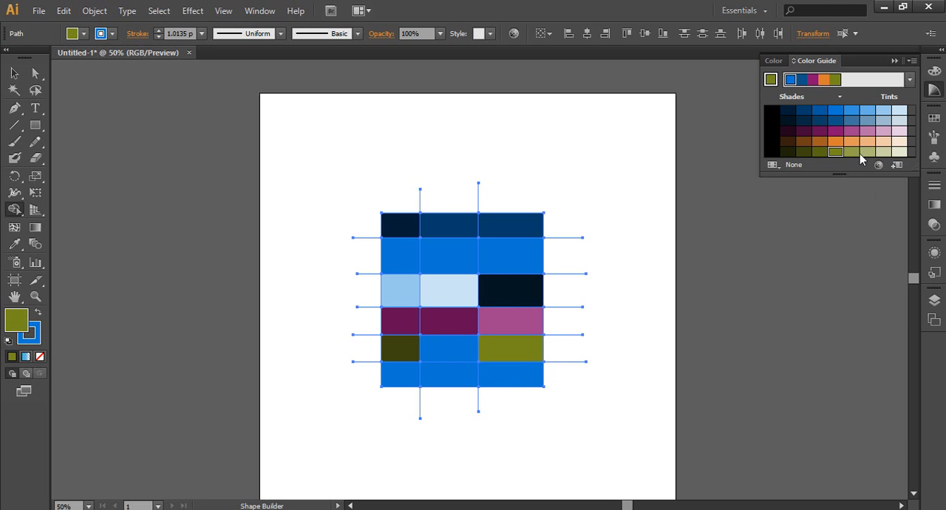
Fill the bottom row's middle cell with a pale olive tint and leave Shape Builder for the Selection tool
click(884, 152)
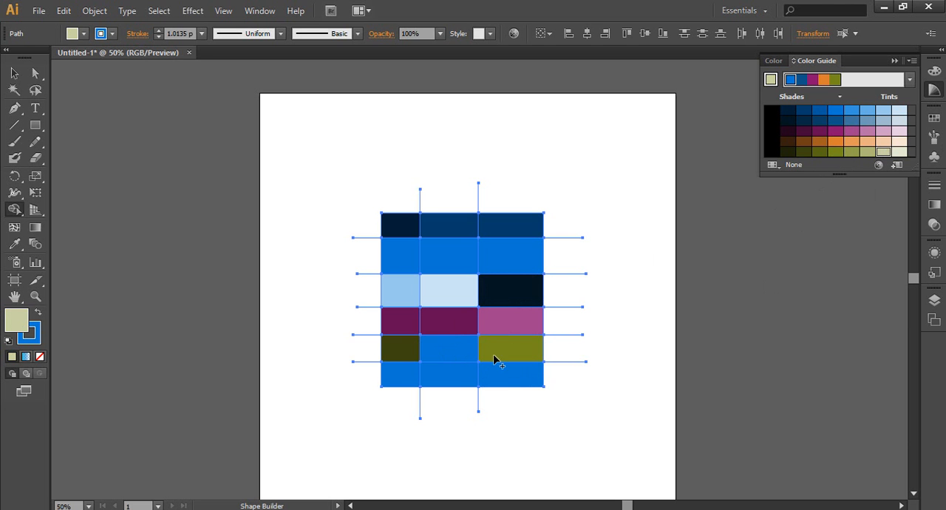
click(439, 382)
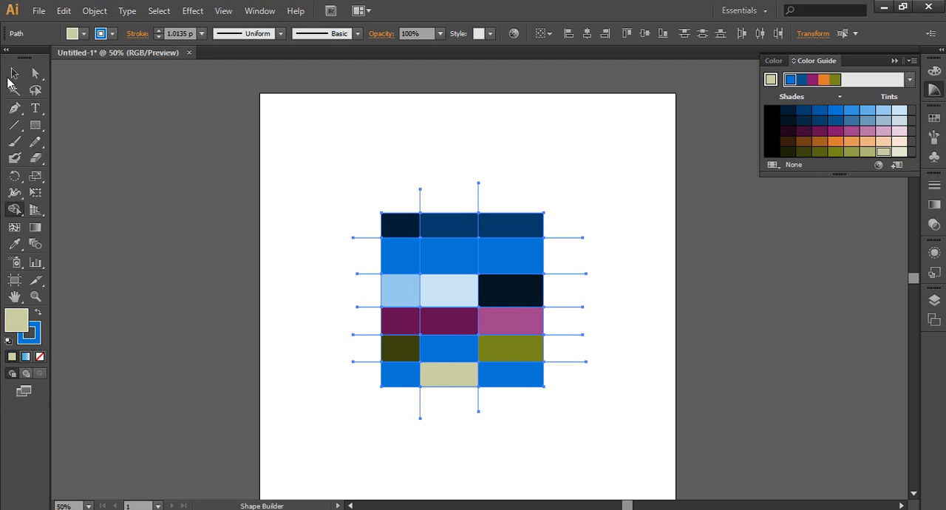
click(14, 72)
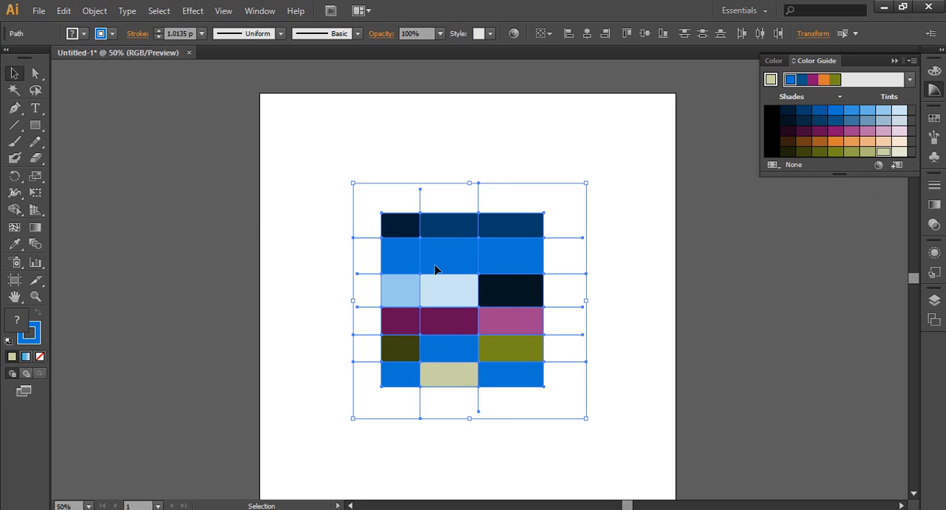
Remove the stroke from the whole coloured grid and all its crossing lines, leaving only the filled cells
click(288, 293)
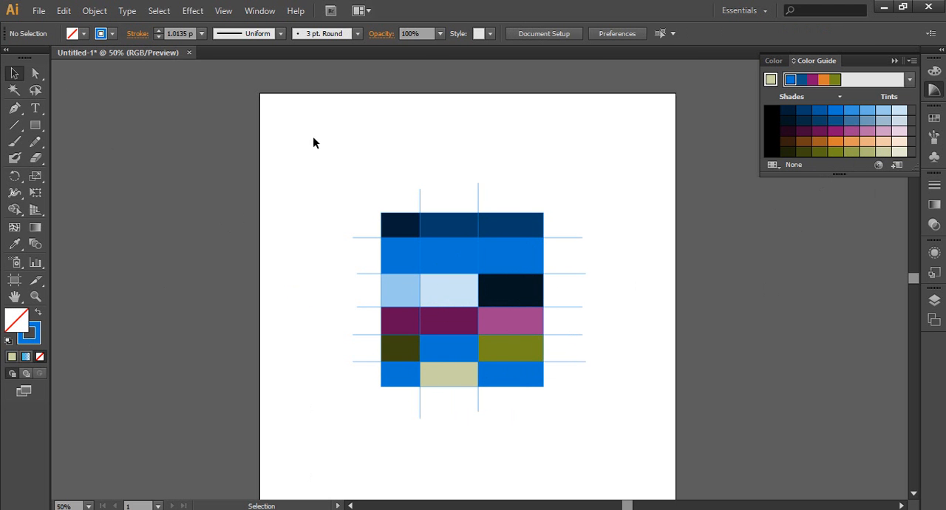
drag(333, 155, 595, 442)
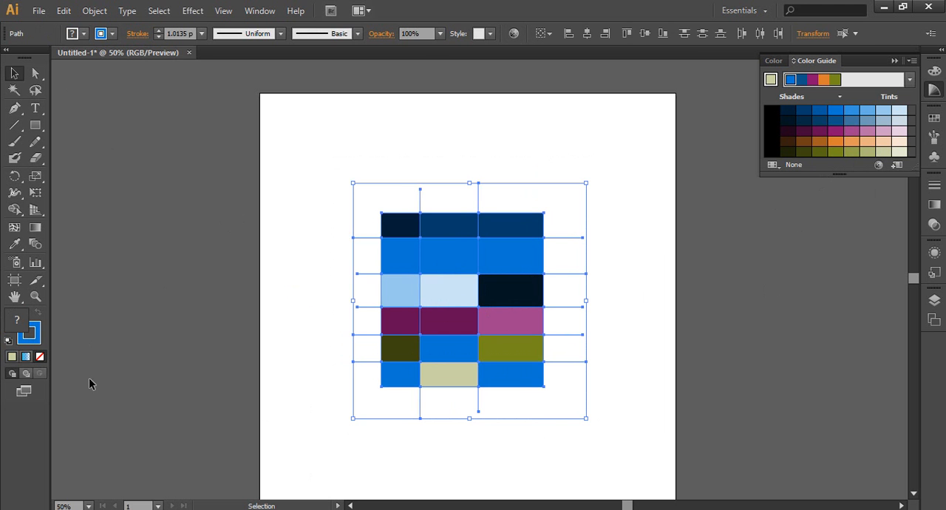
click(40, 356)
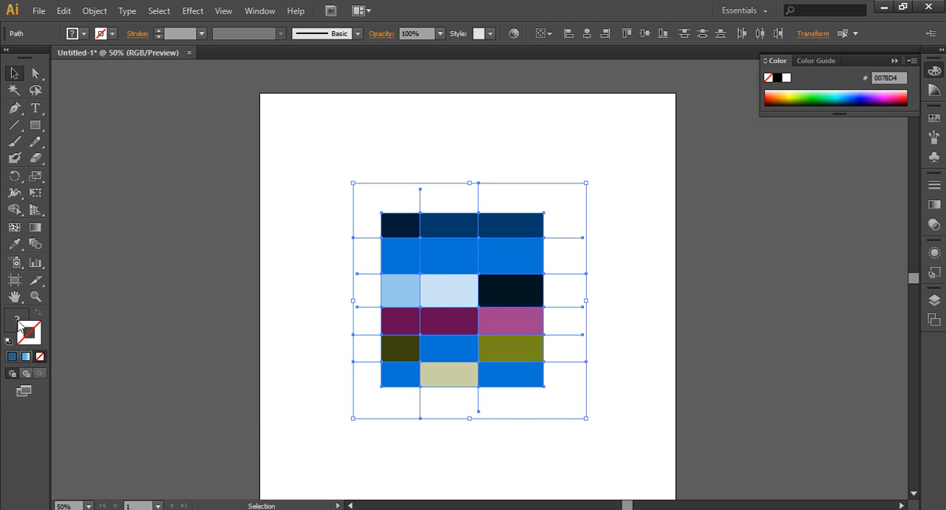
click(262, 253)
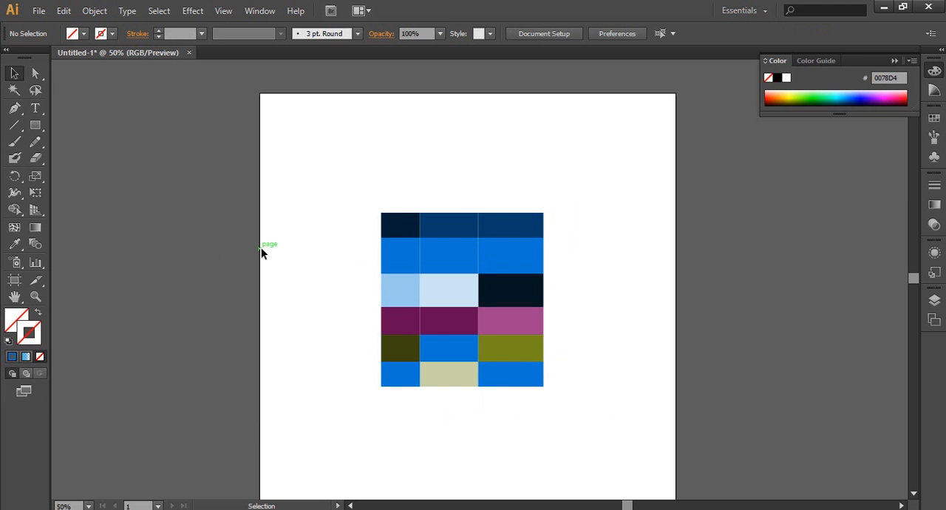
drag(368, 202, 405, 389)
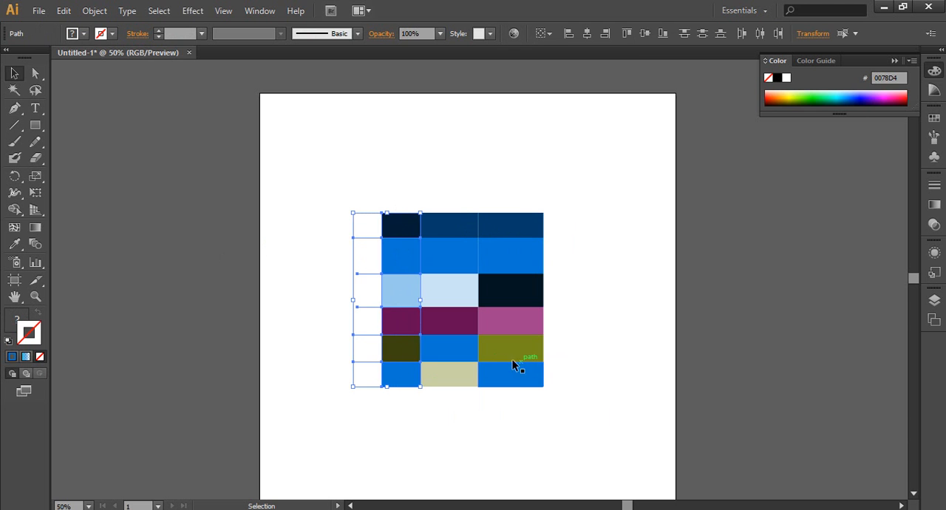
click(611, 229)
drag(527, 164, 515, 423)
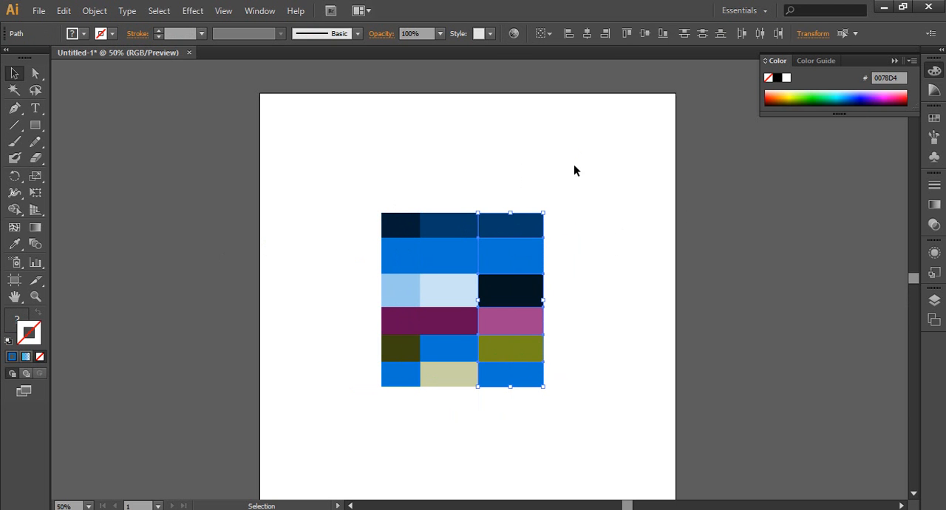
click(596, 328)
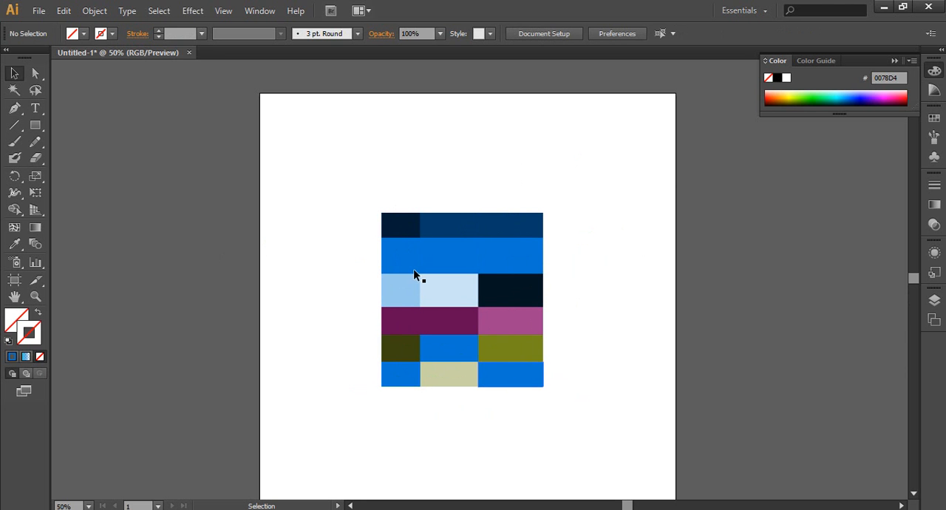
drag(358, 181, 512, 409)
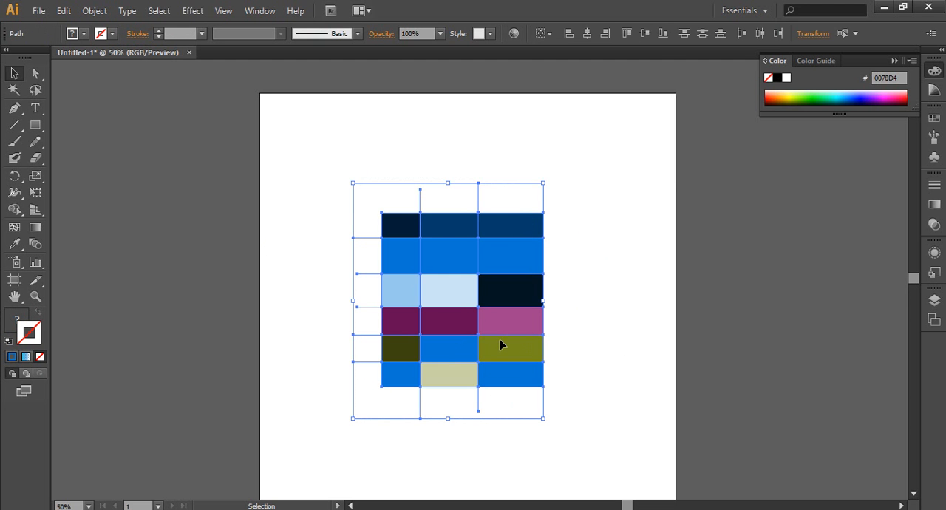
click(585, 245)
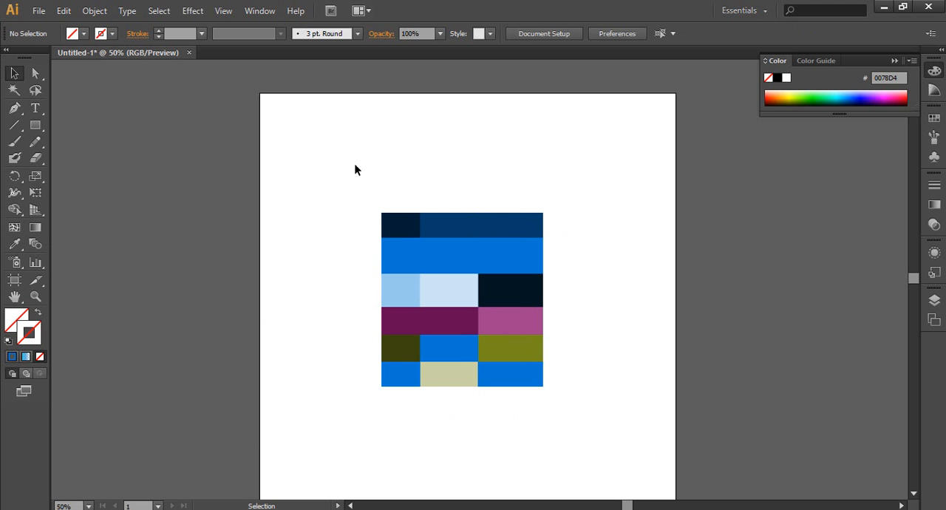
Delete the entire coloured grid together with its strokeless dividing lines to empty the artboard
drag(355, 167, 558, 399)
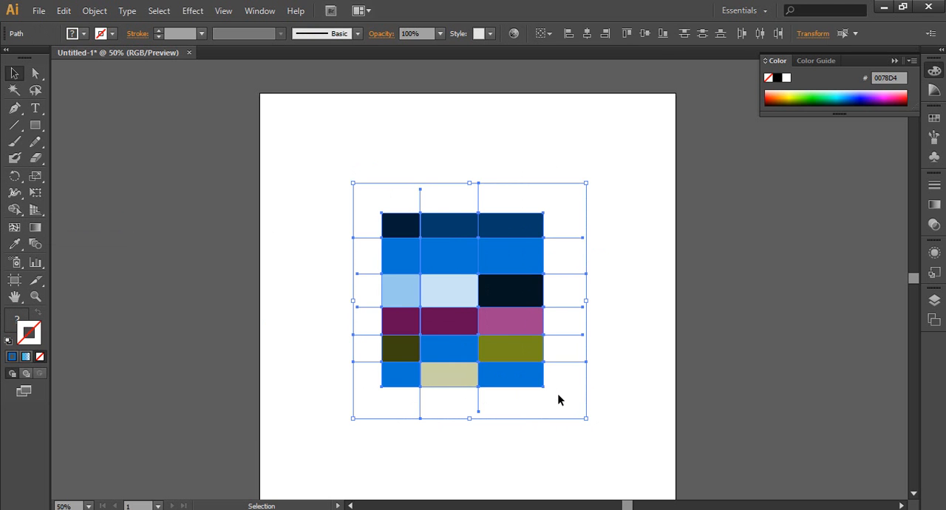
key(Delete)
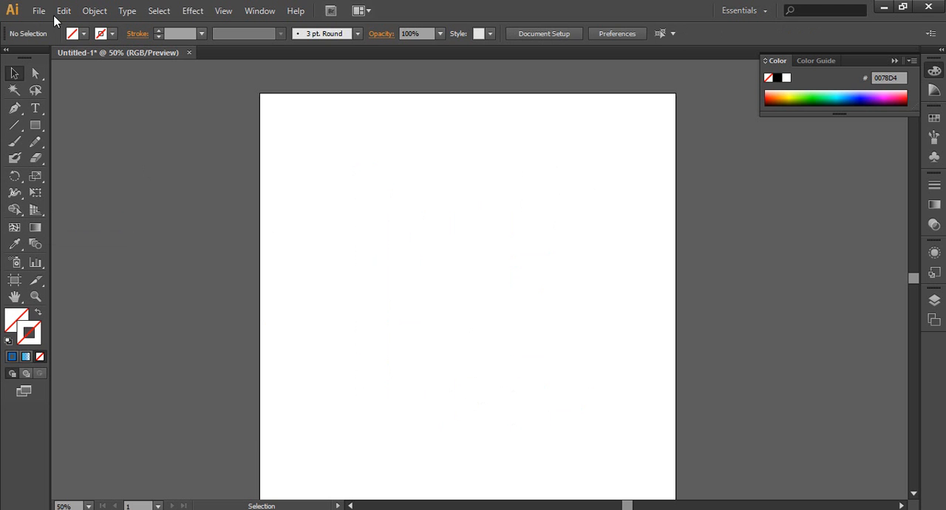
Add a black capital letter A as 72 pt Myriad Pro Regular text near the middle of the artboard
click(34, 108)
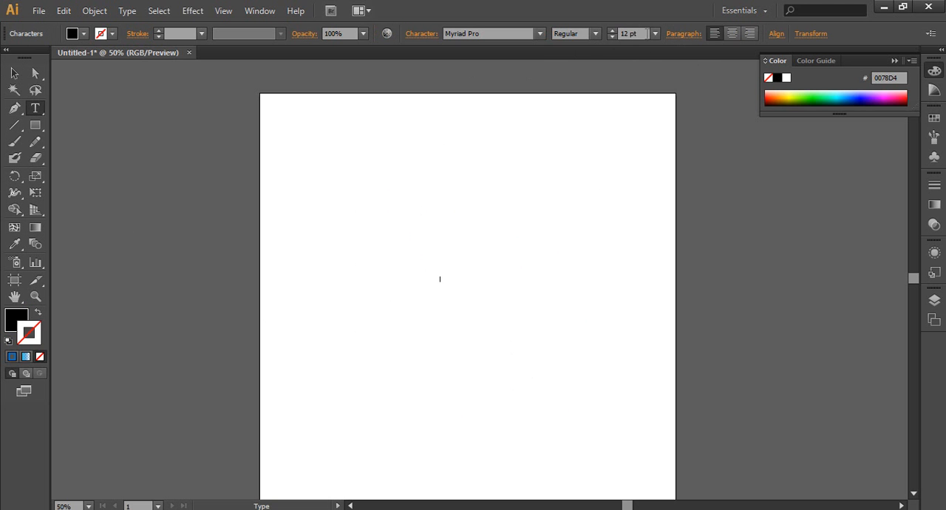
click(656, 34)
click(672, 280)
click(14, 73)
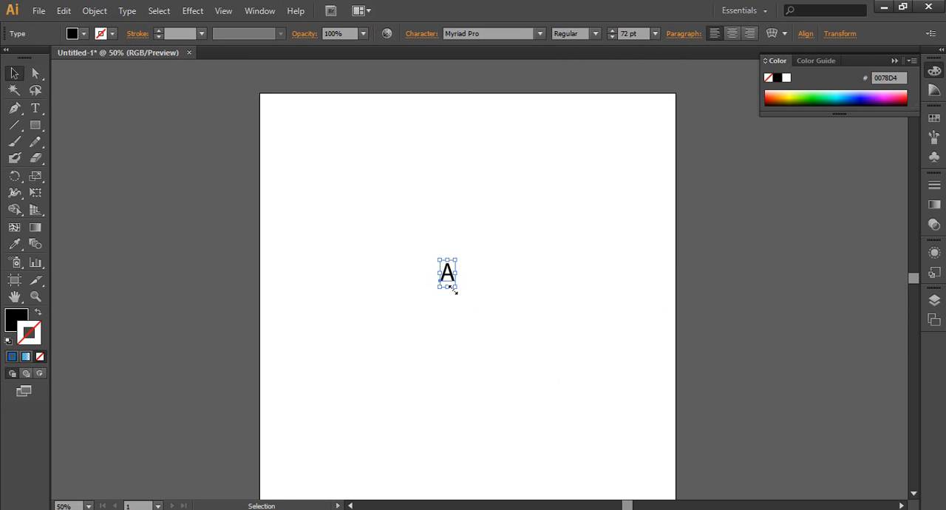
Scale the letter A up proportionally to about 858 pt and move it to the artboard's horizontal centre
drag(452, 290, 712, 467)
drag(522, 384, 490, 261)
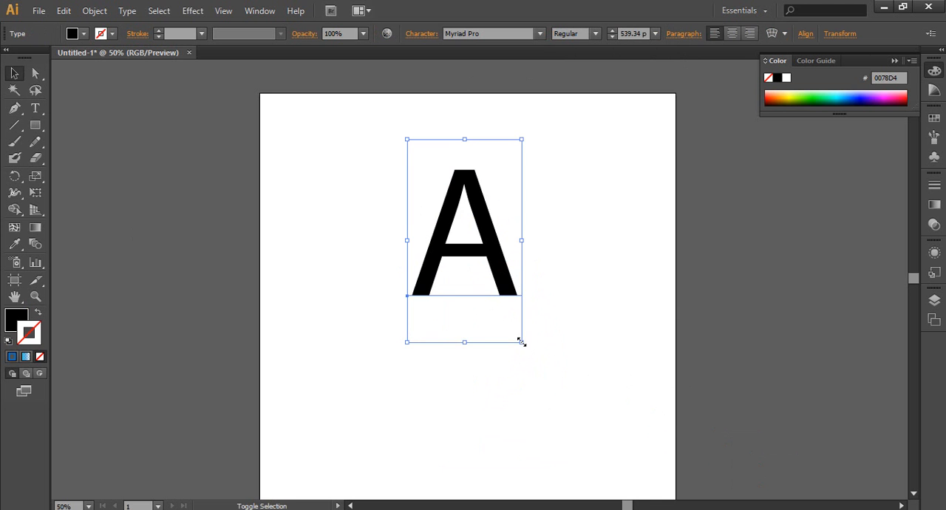
drag(522, 342, 731, 466)
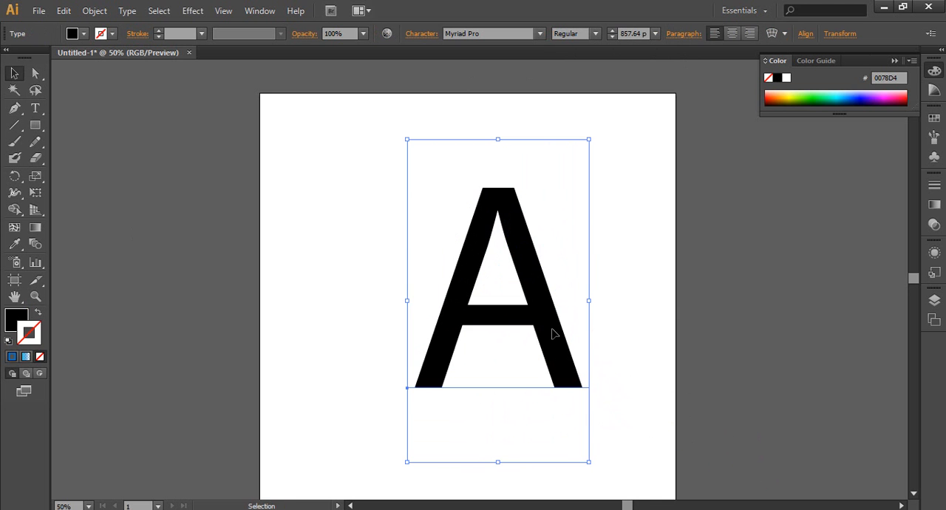
drag(553, 334, 513, 318)
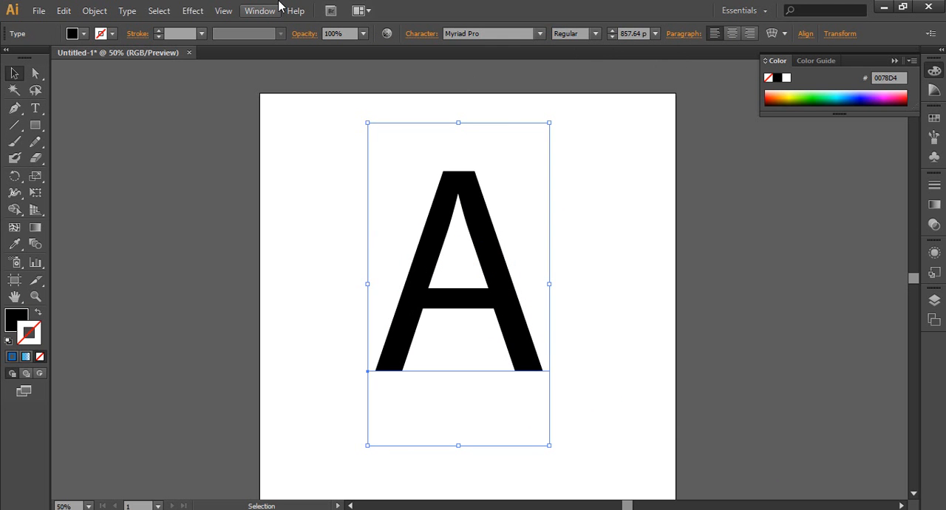
Convert the letter A to outlines and ungroup the result
right_click(493, 236)
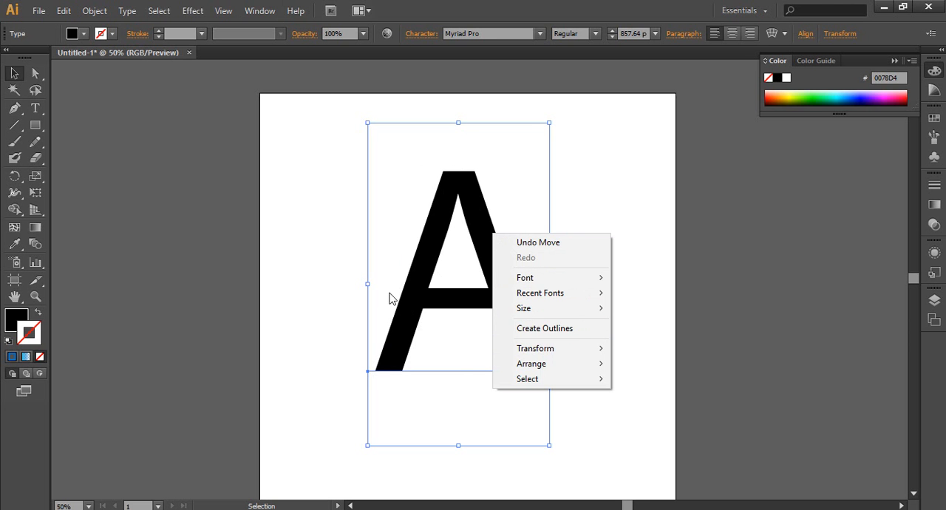
click(540, 328)
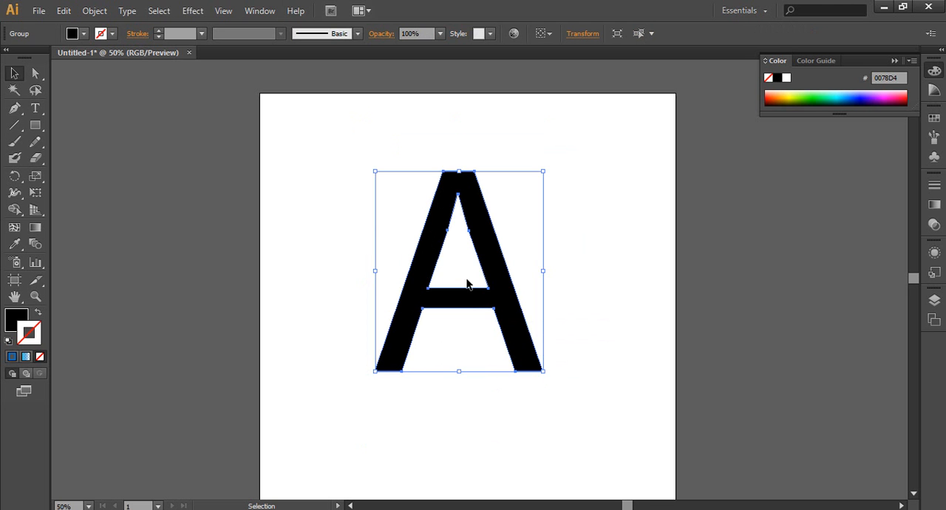
right_click(495, 291)
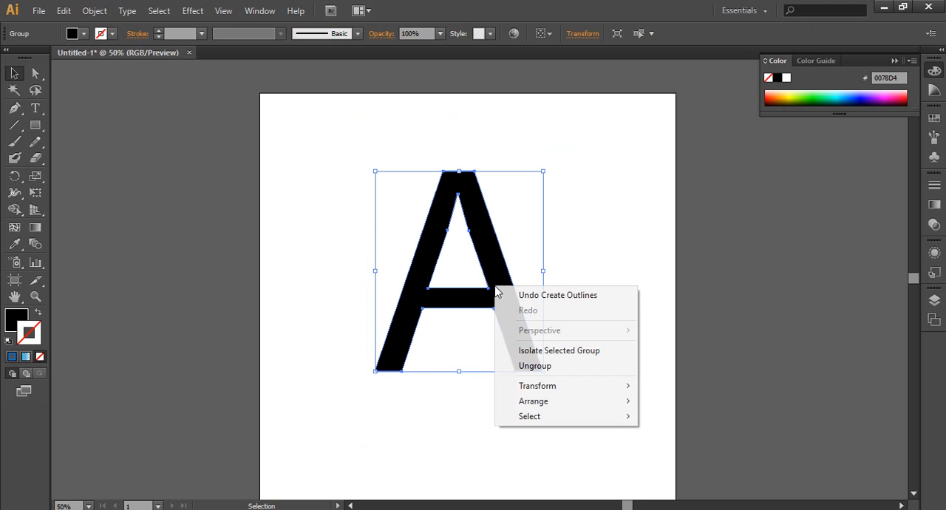
click(533, 366)
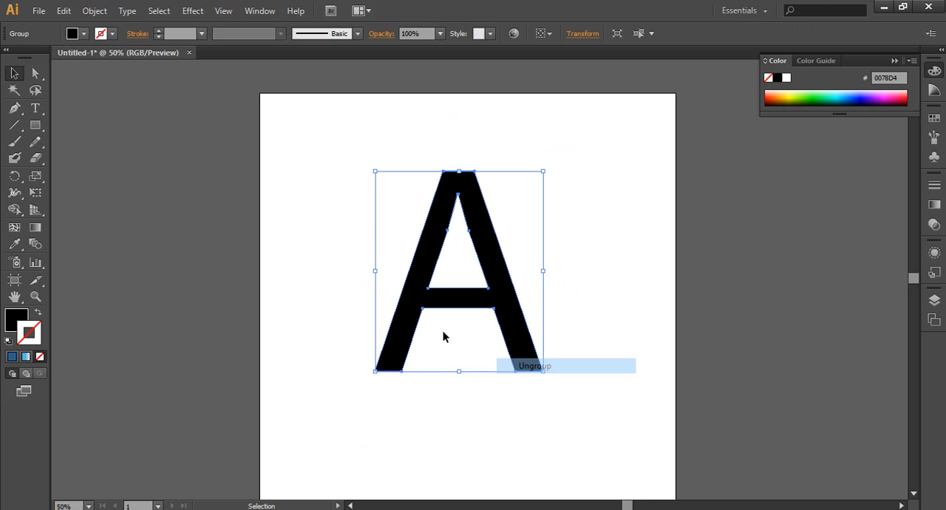
click(335, 254)
click(420, 301)
click(296, 225)
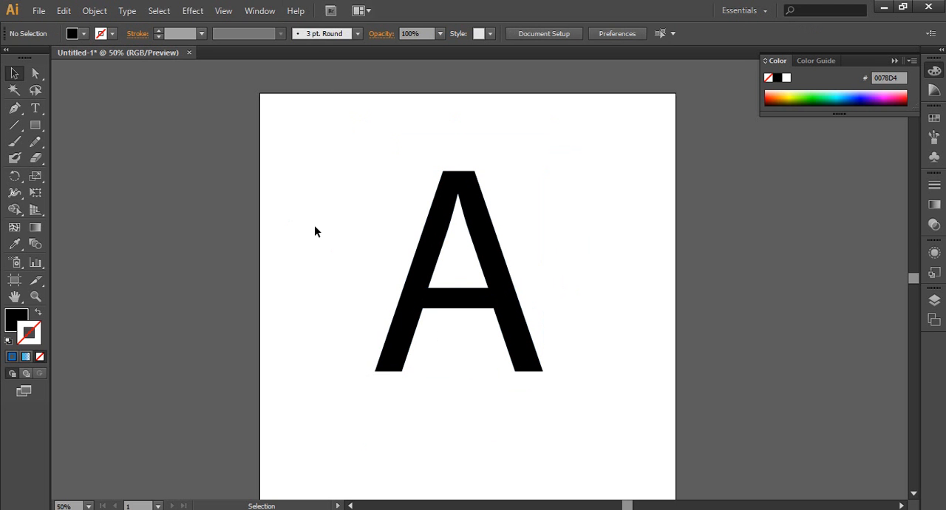
Enlarge the outlined letter A proportionally to about one and a half times its size and recentre it on the artboard
click(422, 281)
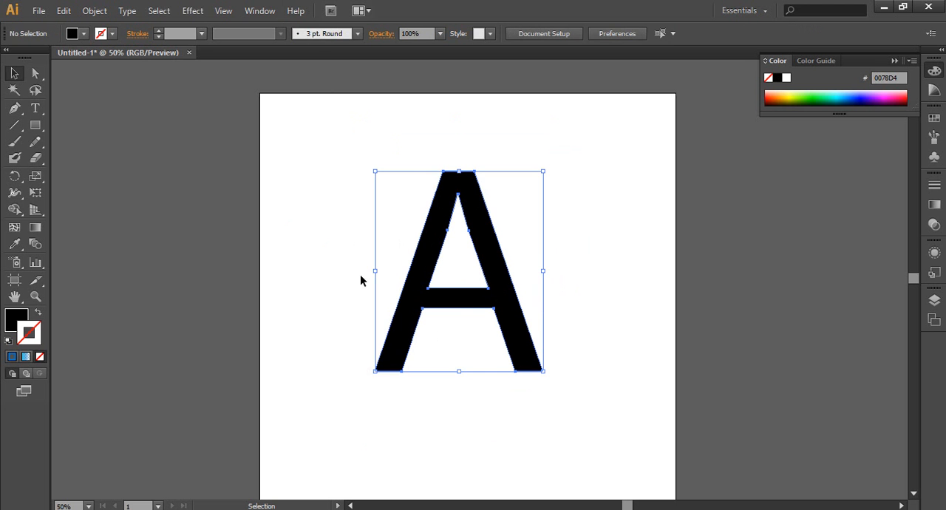
click(15, 124)
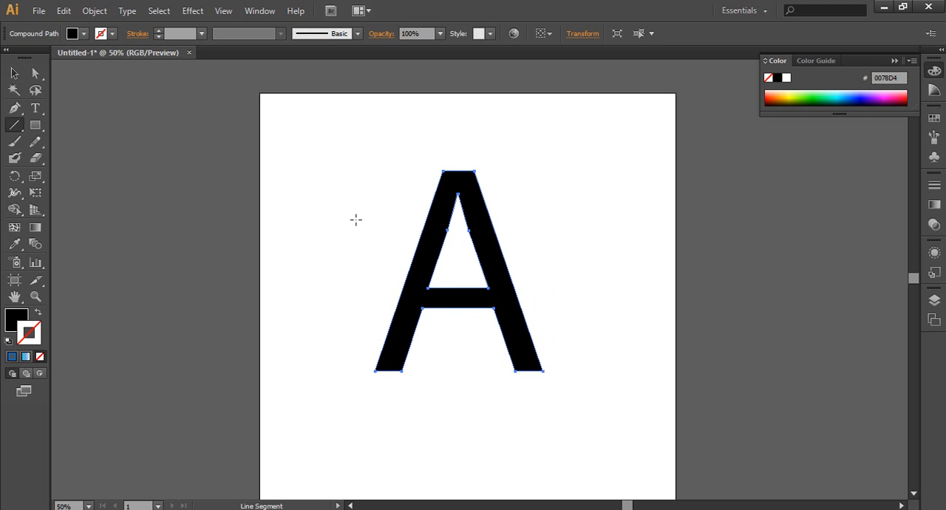
click(14, 73)
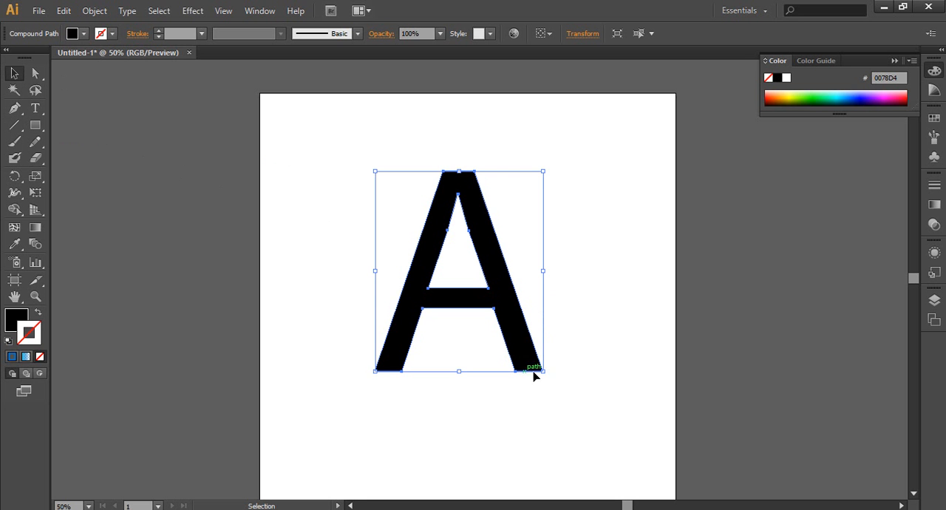
drag(541, 370, 683, 473)
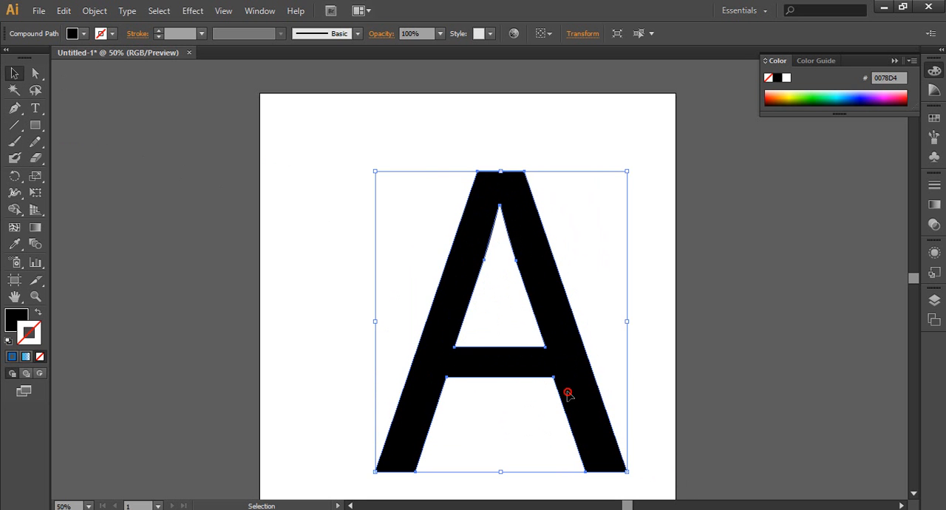
drag(574, 403, 538, 373)
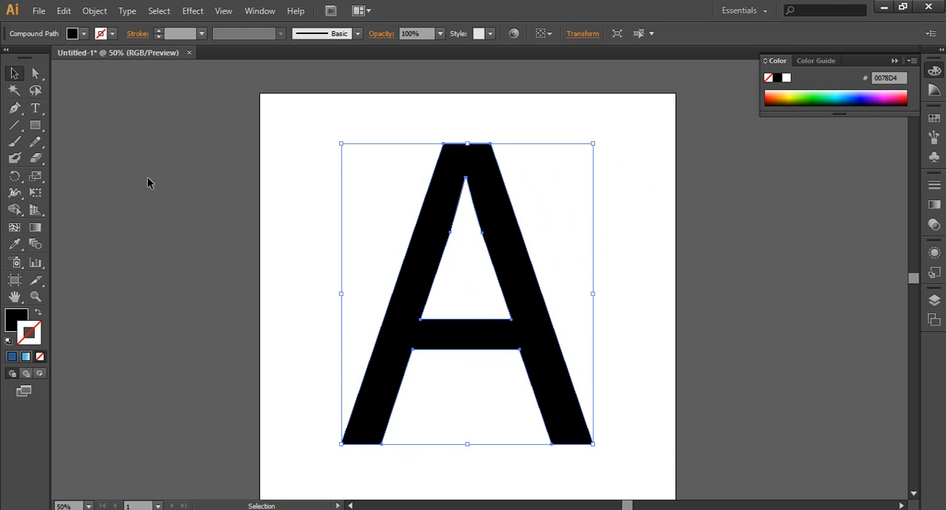
Draw two diagonal line segments from just above the A's apex, each running down through one leg and past its foot
click(14, 124)
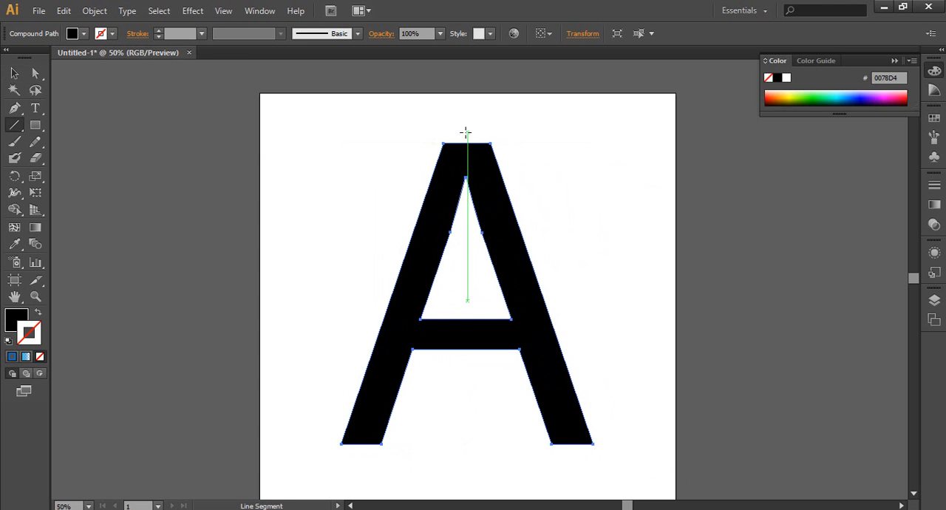
drag(468, 128, 579, 464)
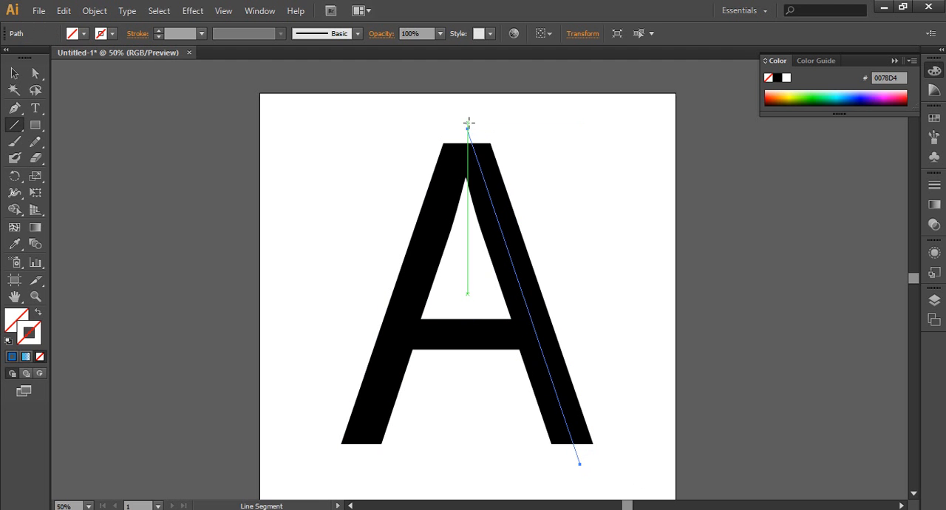
drag(468, 122, 353, 465)
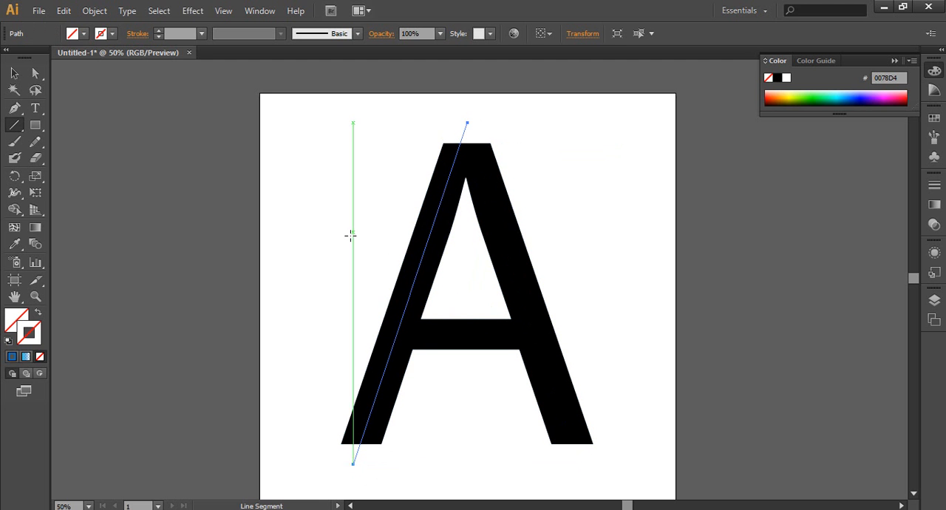
Give both diagonal lines through the A's legs a solid blue 1 pt stroke
click(12, 358)
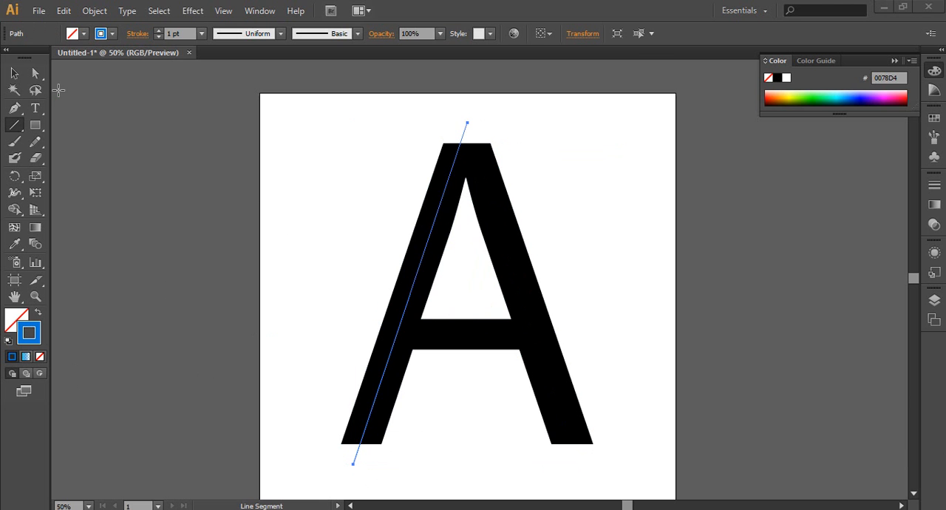
click(12, 74)
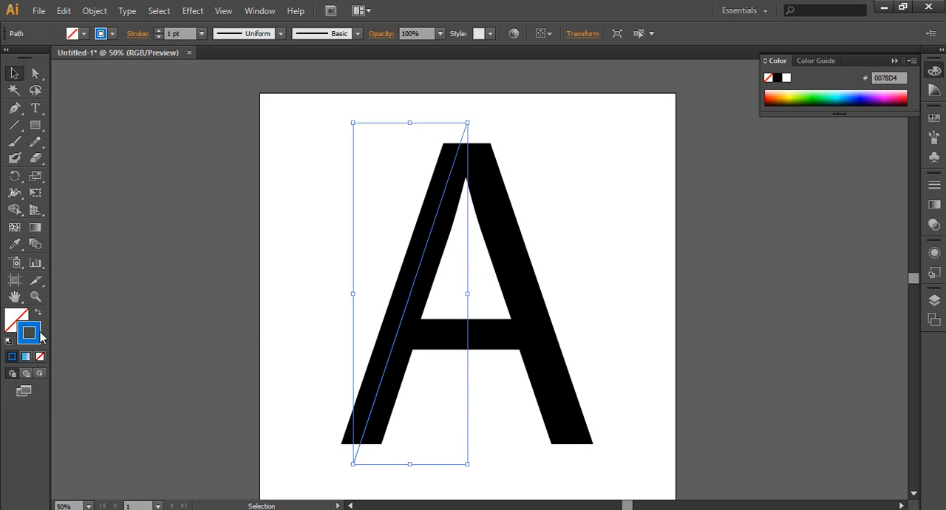
click(350, 473)
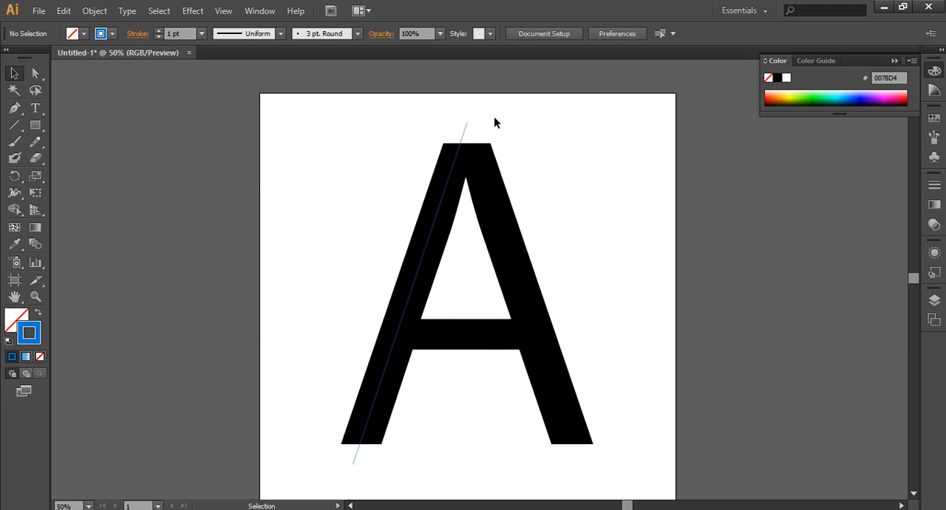
drag(491, 121, 466, 141)
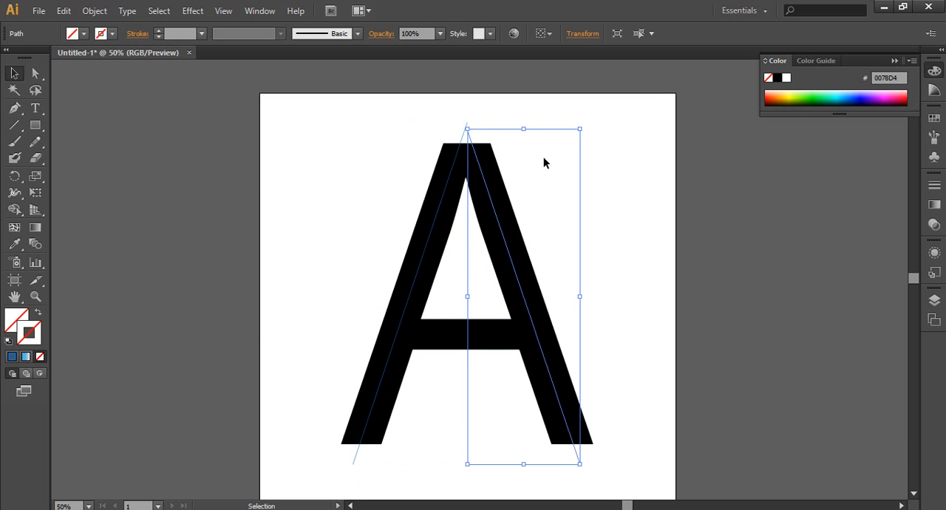
click(12, 357)
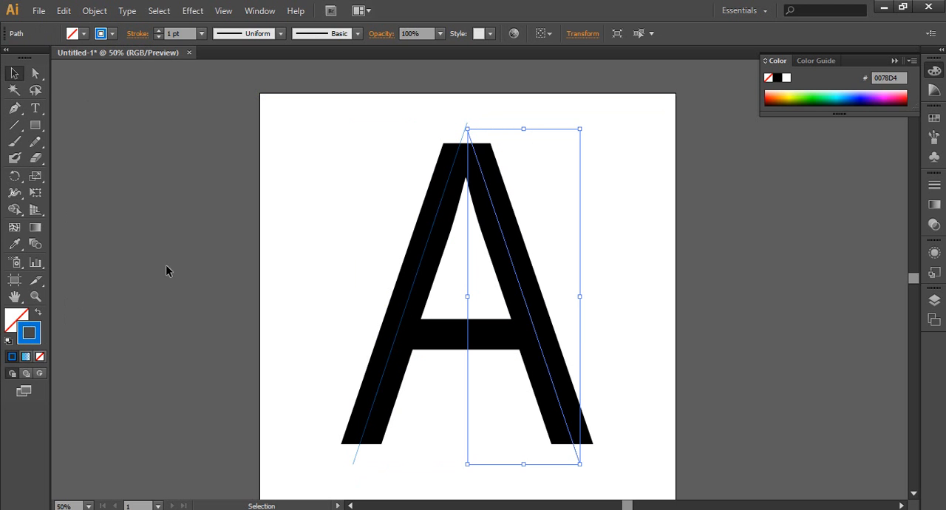
click(250, 235)
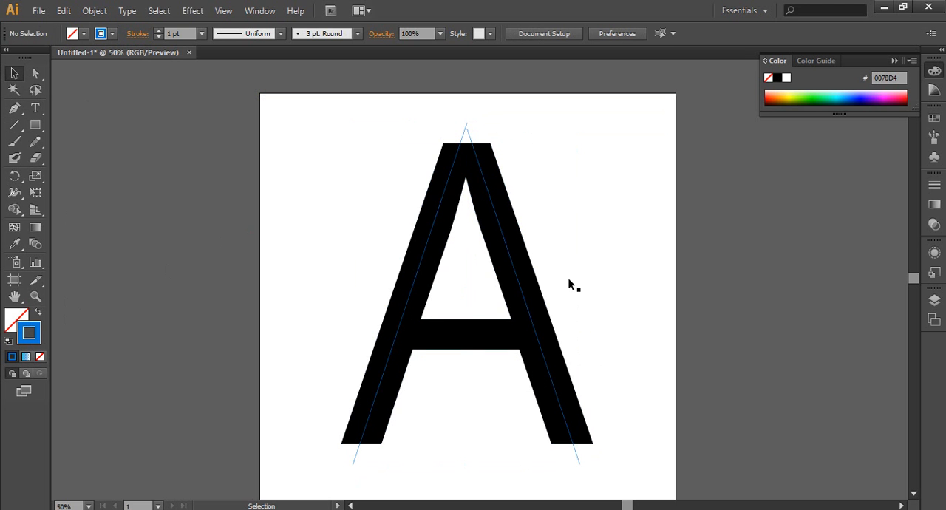
Draw a horizontal line segment across the A's crossbar and two slanted segments, one through each leg, crossing just below the crossbar
click(15, 125)
drag(354, 331, 579, 331)
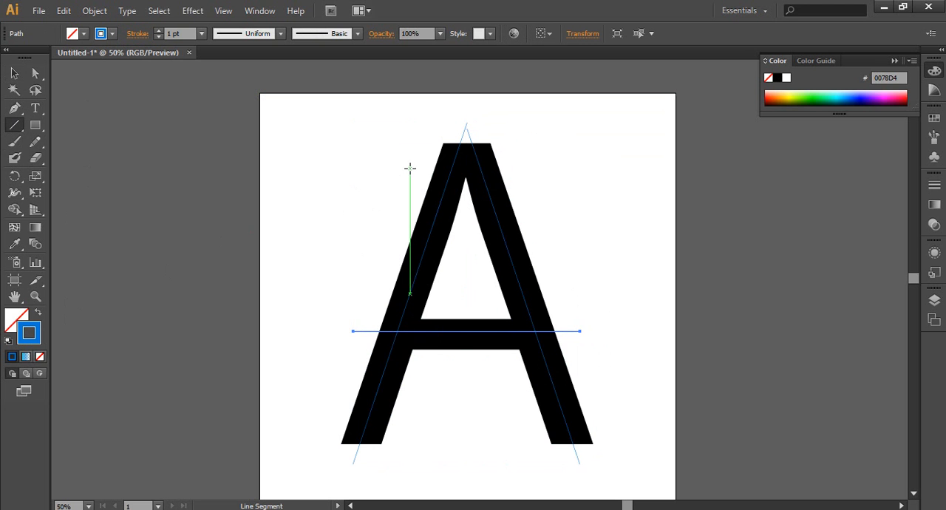
drag(410, 169, 474, 374)
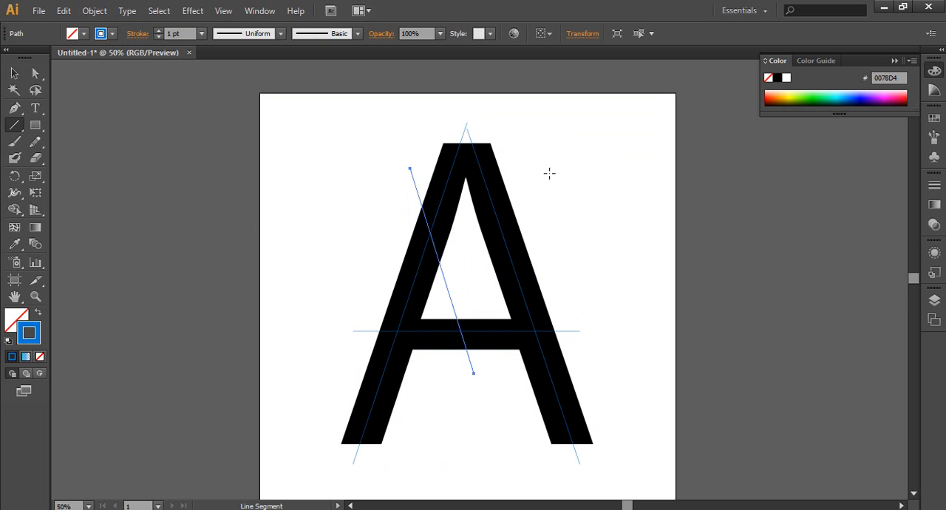
drag(550, 173, 449, 379)
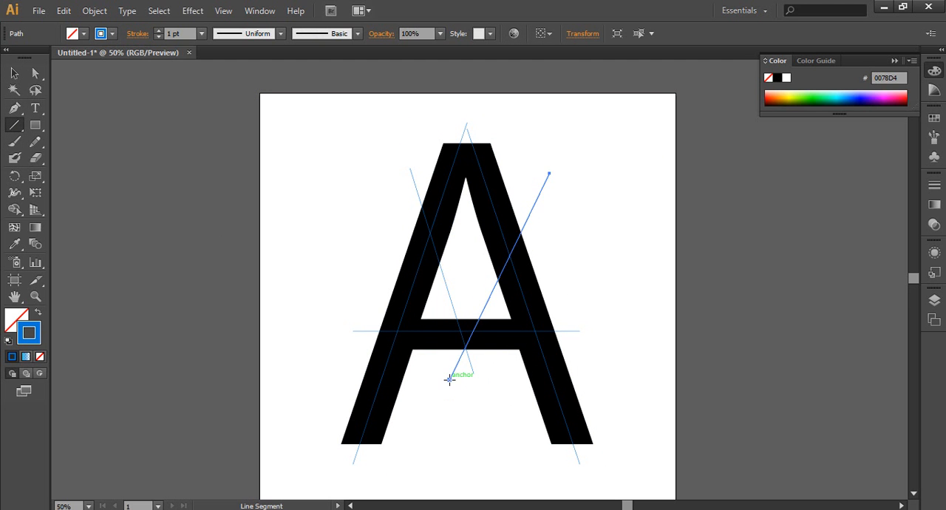
Select the letter A with all its lines and fill the inner inverted-V section below the apex red with Shape Builder
click(14, 73)
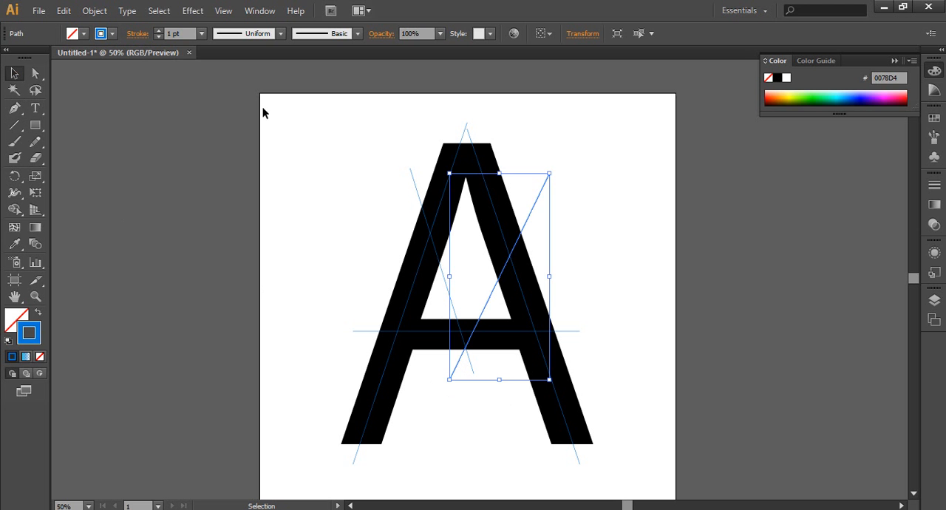
drag(256, 92, 658, 482)
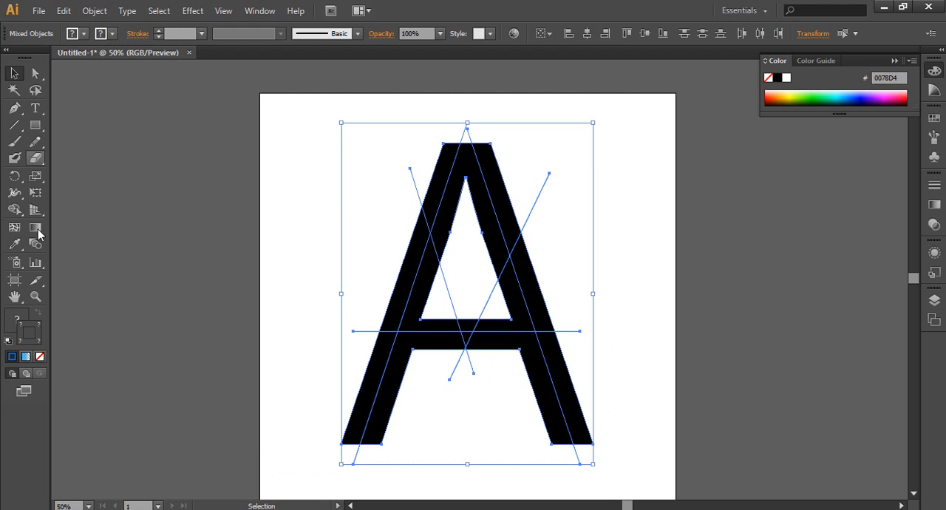
click(18, 210)
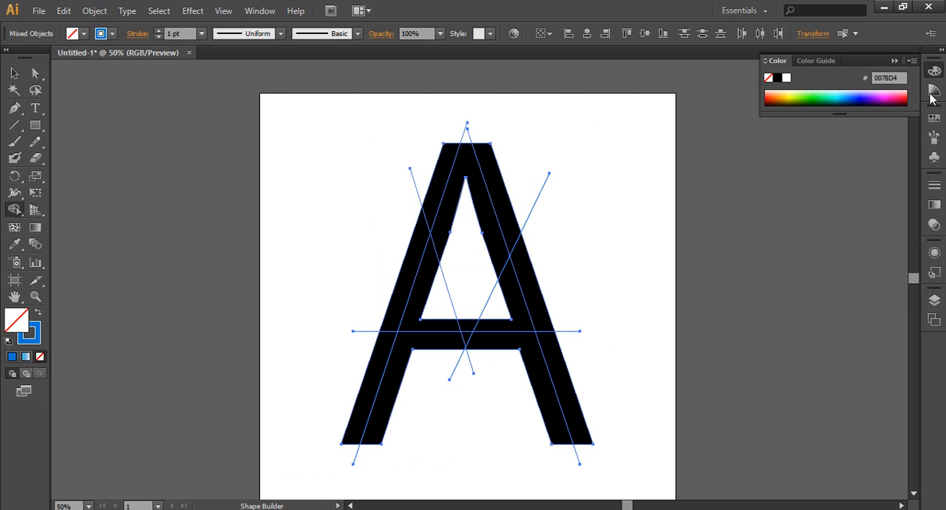
click(934, 117)
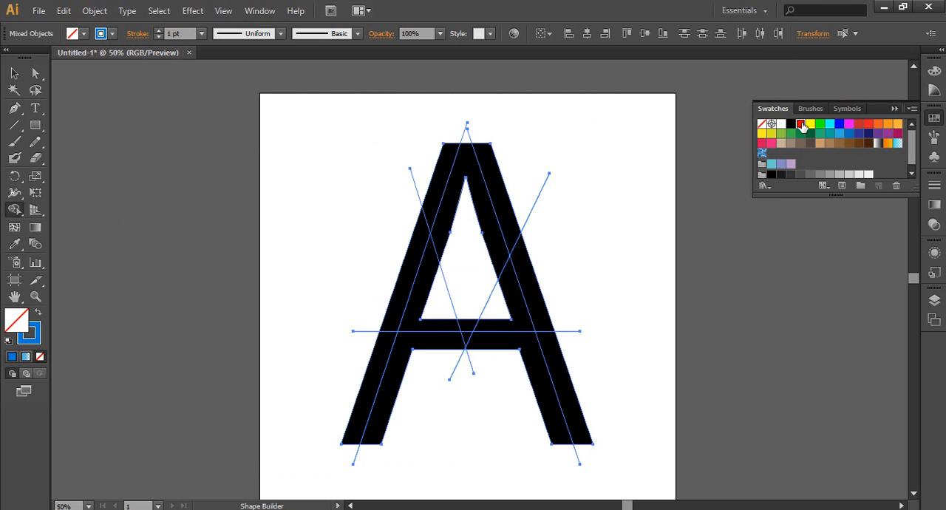
click(803, 127)
click(450, 215)
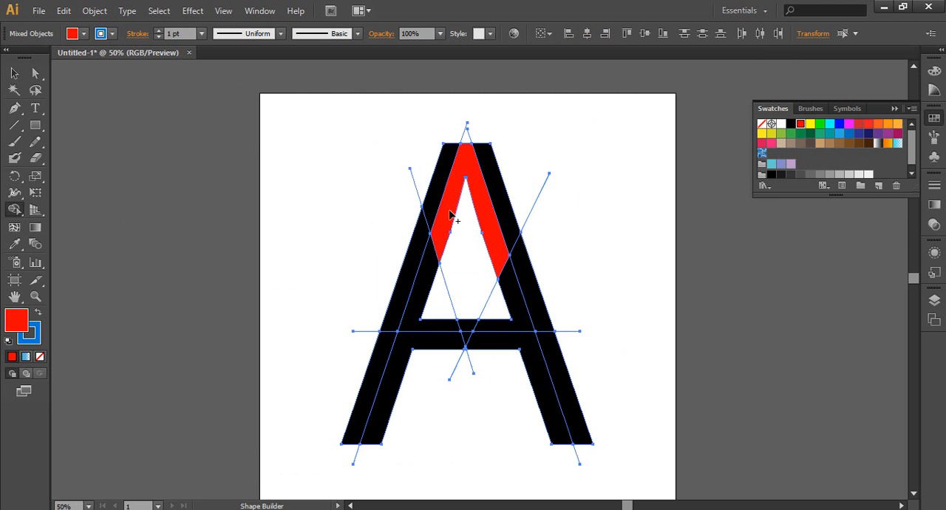
Fill the outer middle sections of both legs magenta, and both crossbar-bottom and inner lower leg sections light red, with Shape Builder
click(850, 123)
click(409, 286)
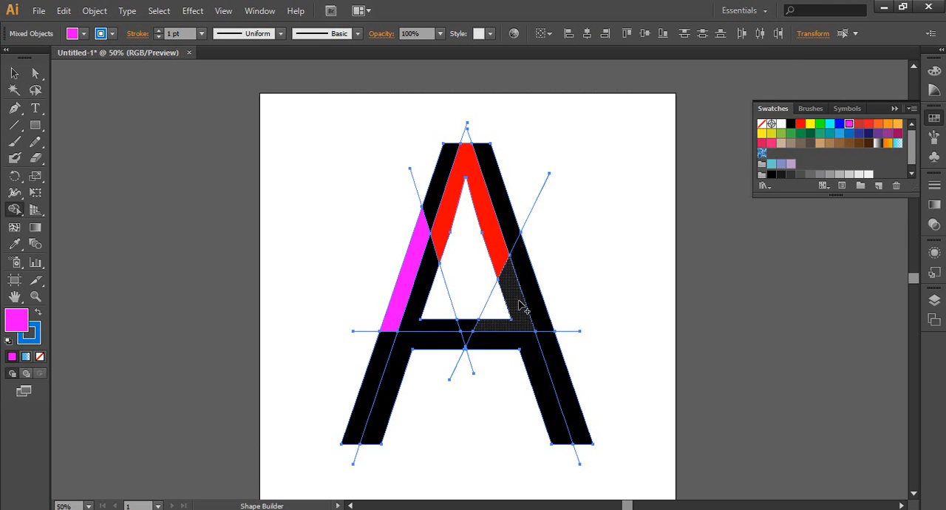
click(533, 297)
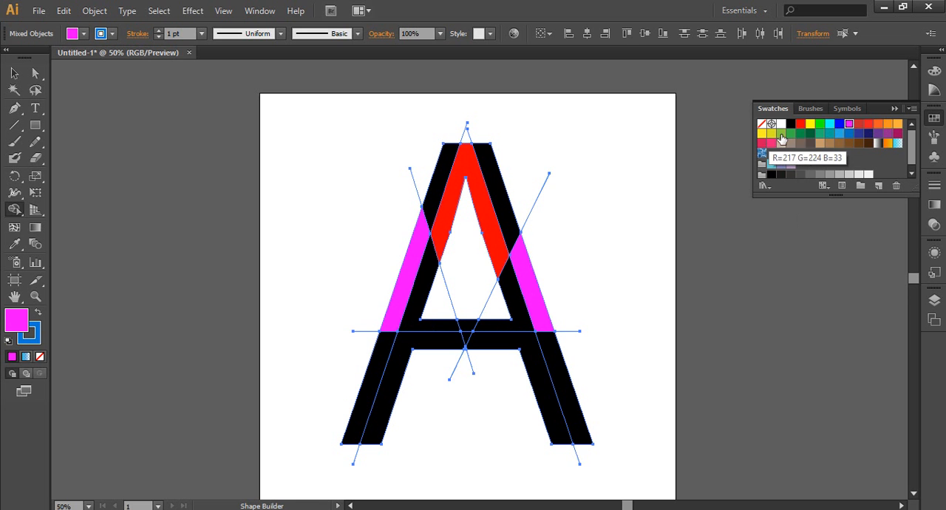
click(868, 125)
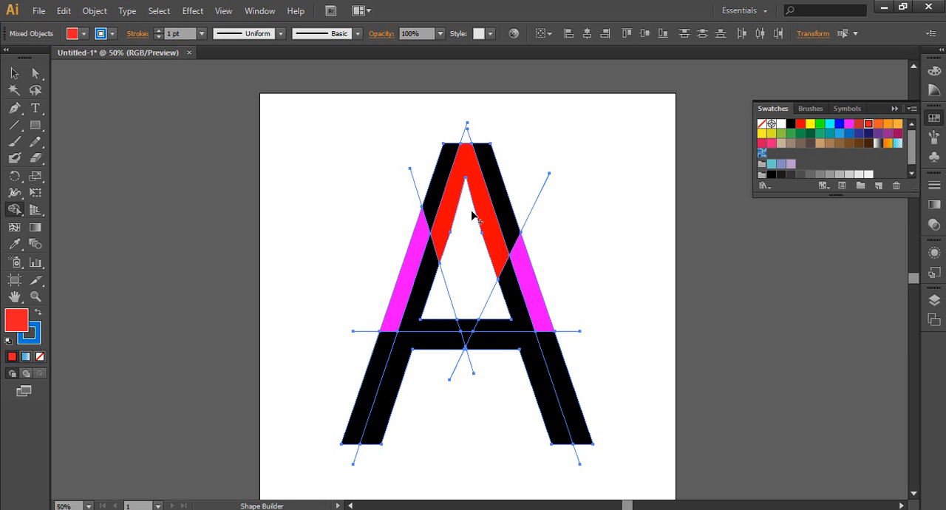
click(436, 344)
click(514, 349)
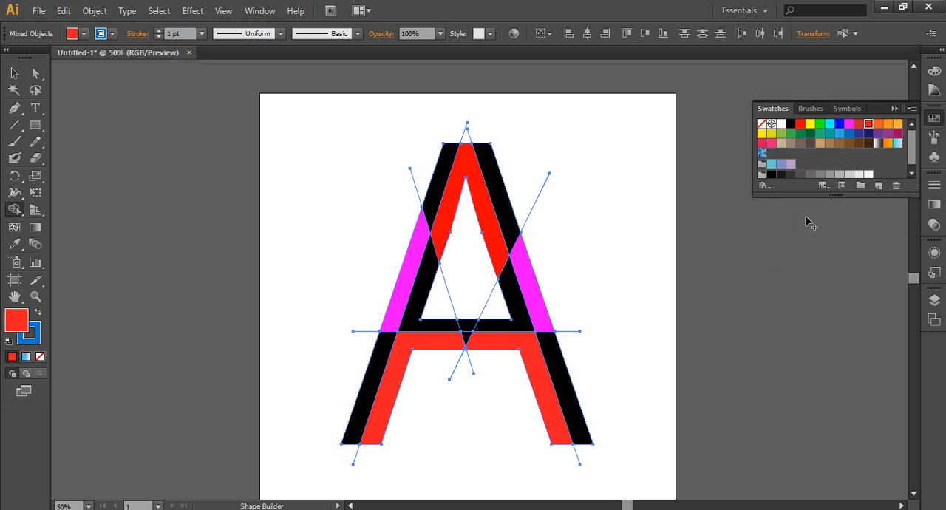
Fill the inner sections around the lower half of the A's opening green and both upper outer leg sections cyan
click(821, 127)
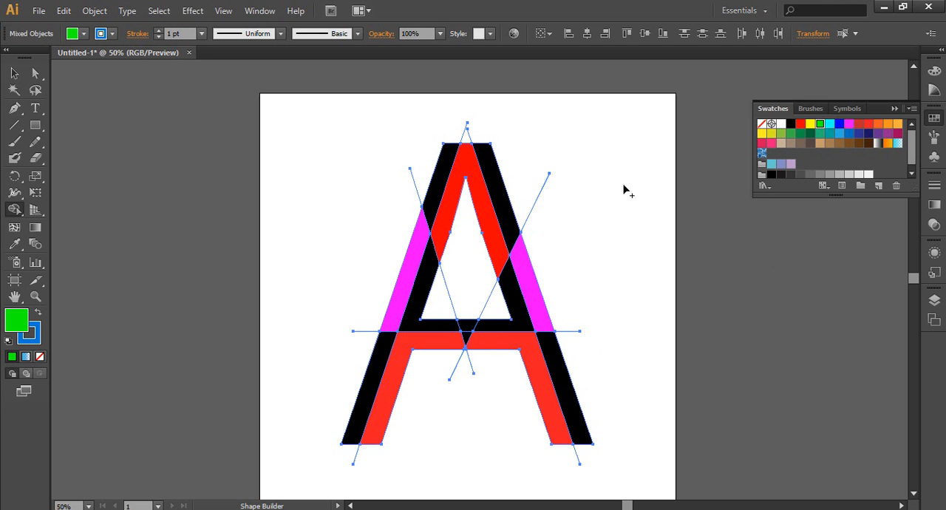
click(510, 302)
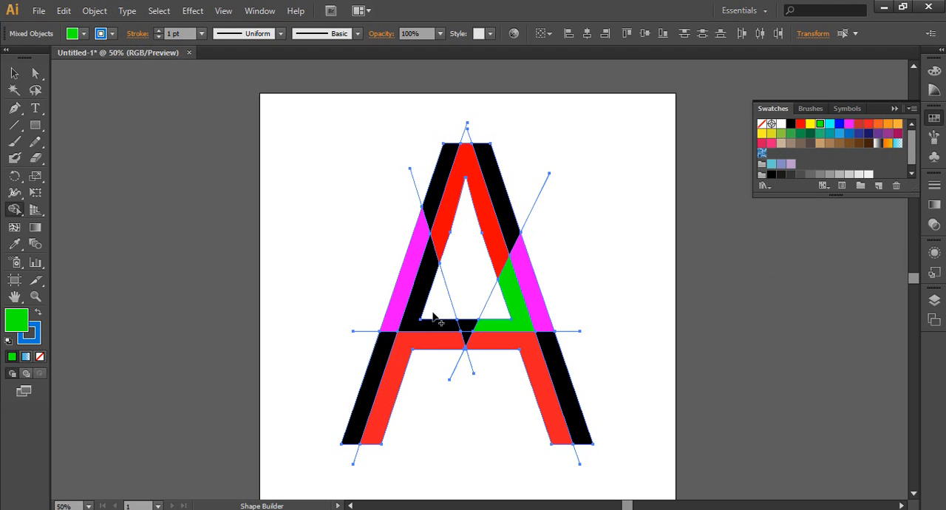
click(832, 125)
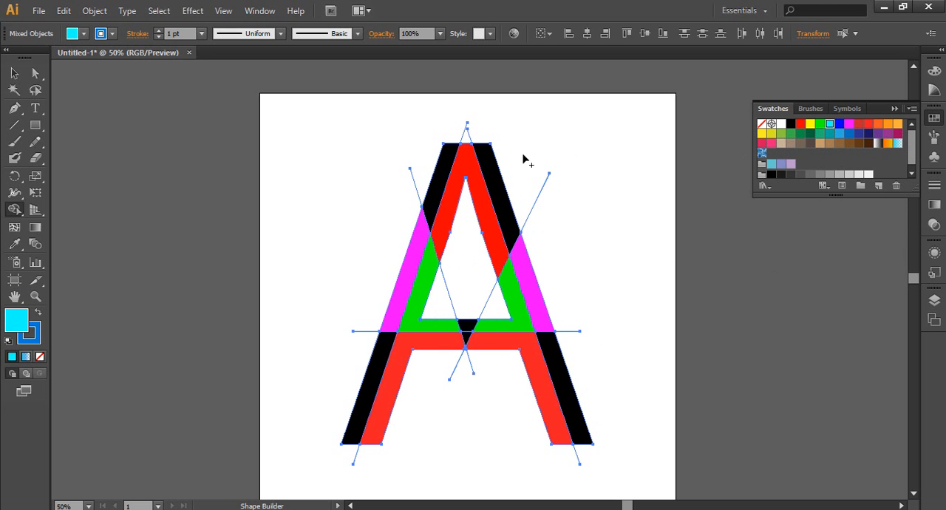
click(498, 191)
click(434, 184)
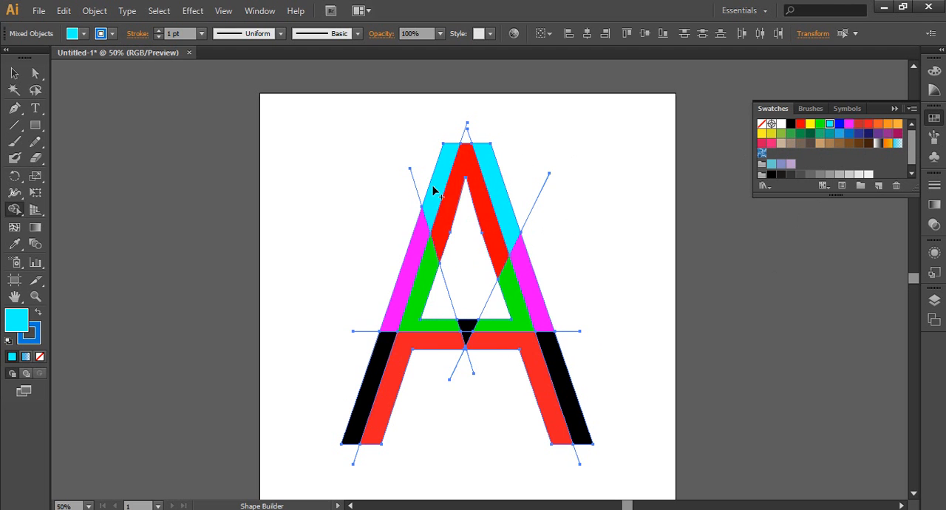
Fill the lower outer sections of both legs orange with Shape Builder
click(878, 124)
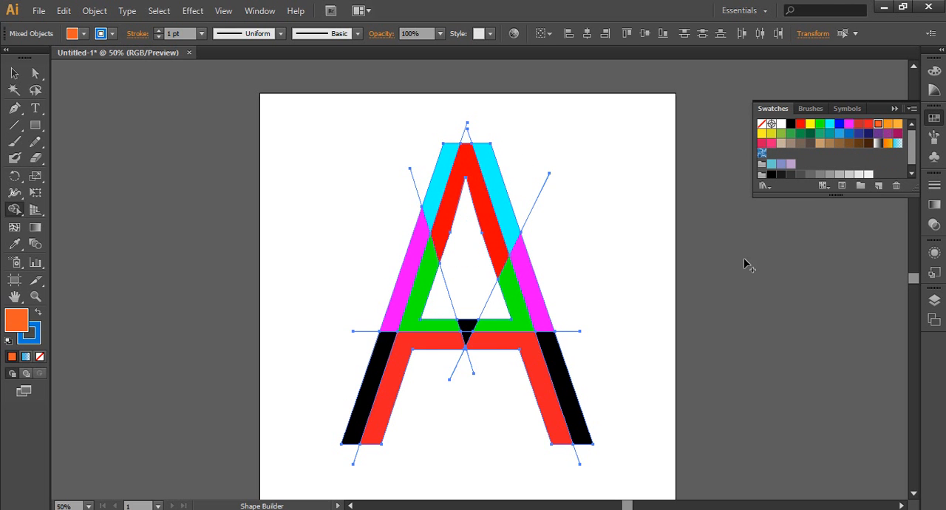
click(560, 387)
click(362, 388)
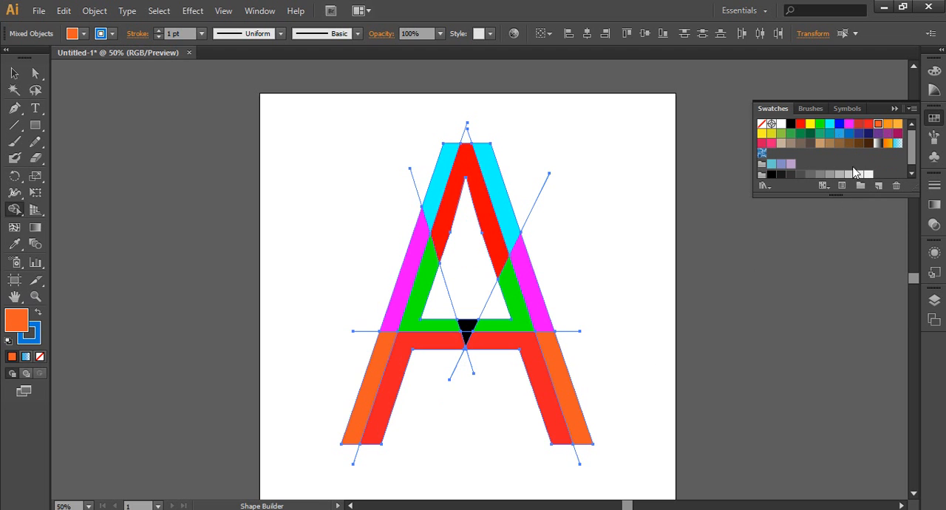
Fill the small triangle at the crossbar's centre blue and the small section directly above it dark yellow
click(839, 124)
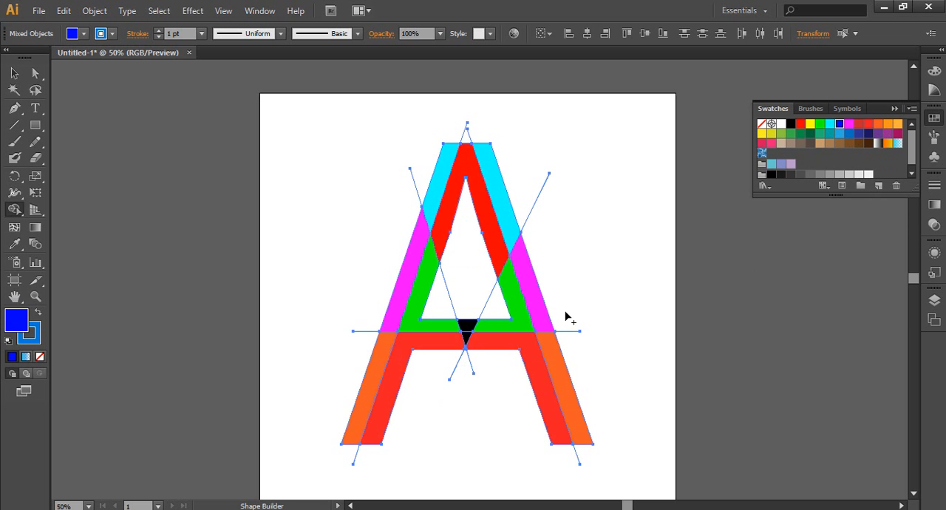
click(466, 337)
click(772, 134)
click(470, 328)
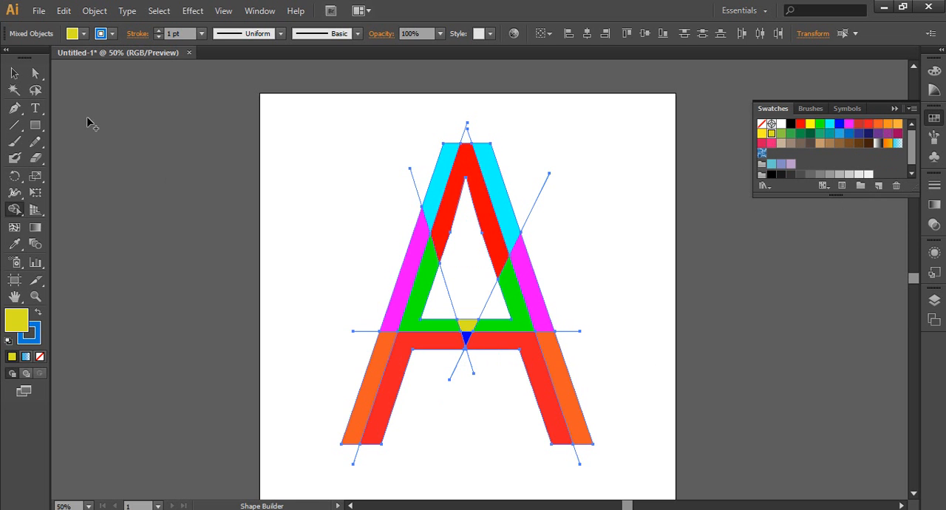
Leave Shape Builder and deselect the coloured letter and its dividing lines
click(14, 73)
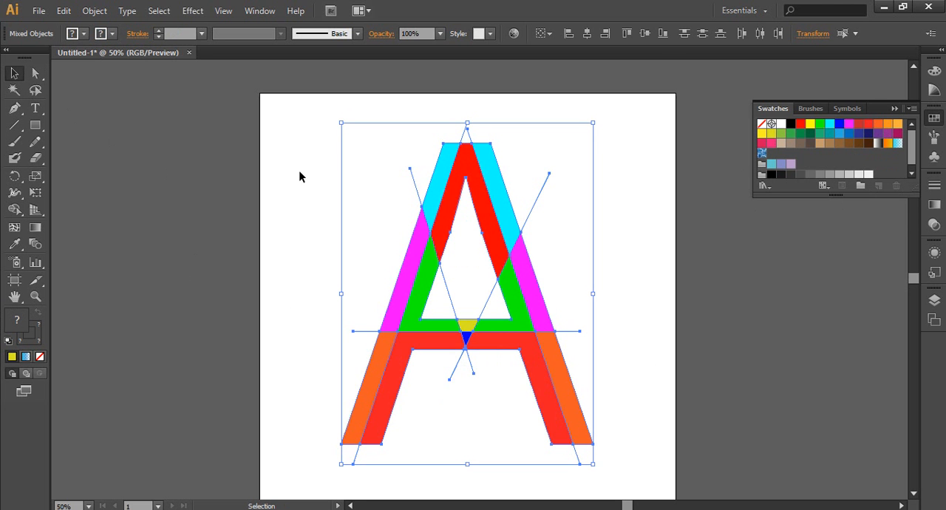
click(266, 148)
drag(327, 116, 641, 485)
click(300, 248)
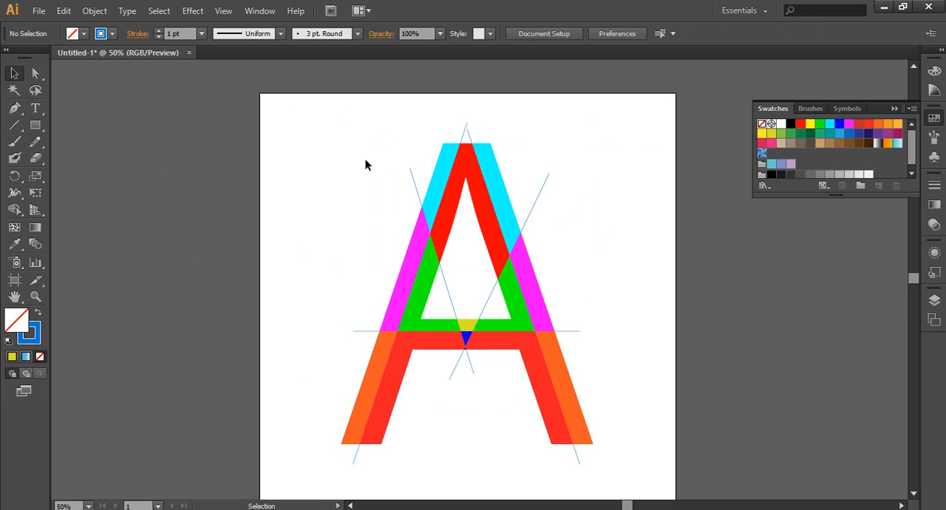
Select and delete all leftover line ends that stick out beyond the coloured letter's apex, sides, crossbar and feet
click(414, 188)
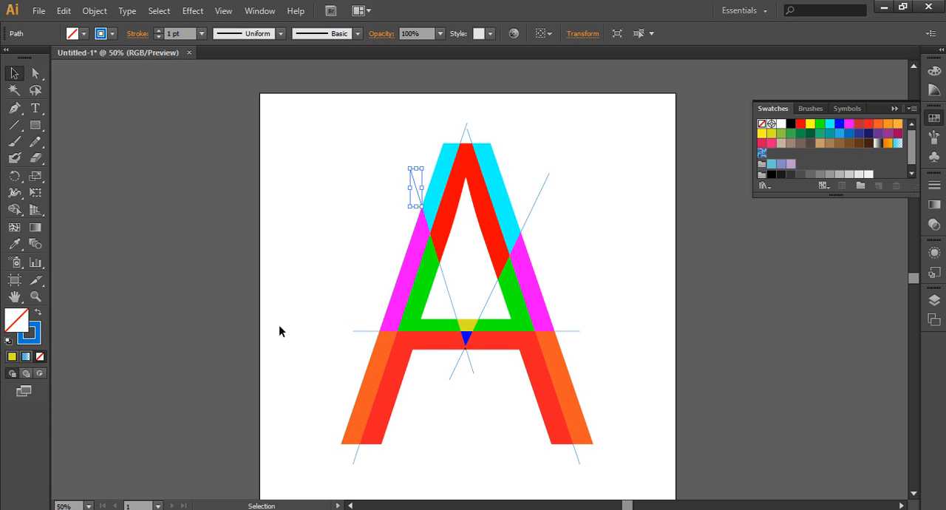
key(a)
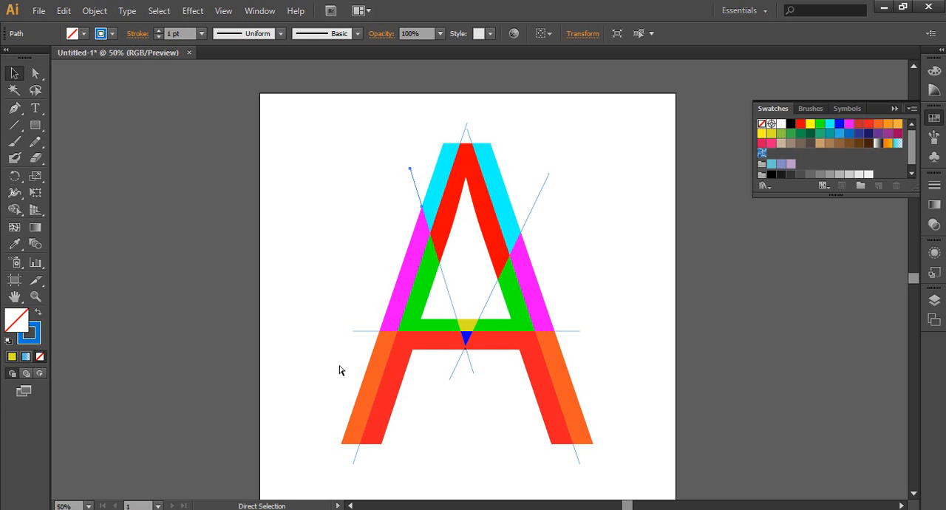
drag(352, 306, 360, 339)
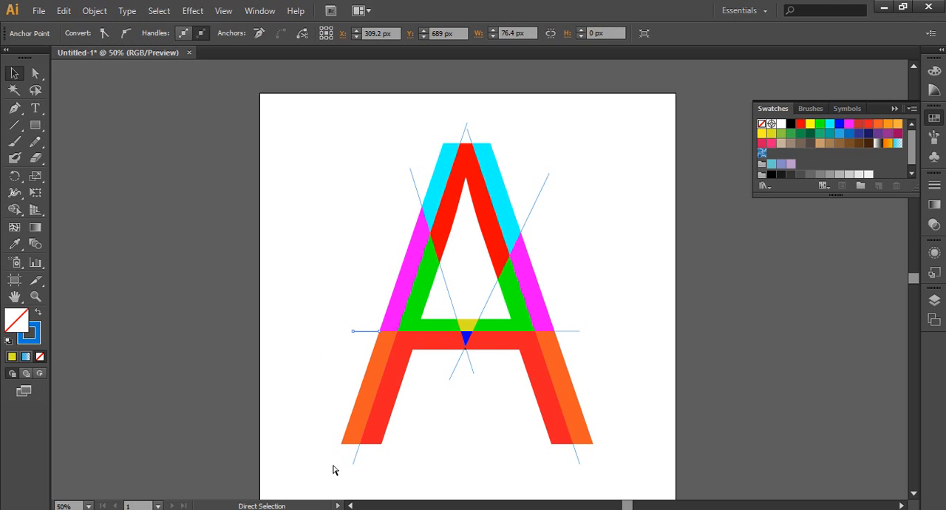
ctrl+click(357, 452)
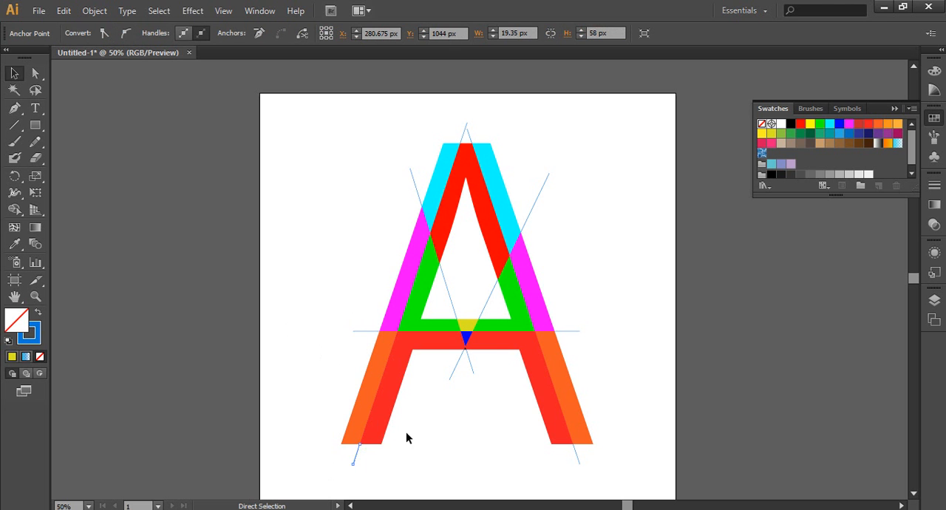
shift+click(363, 333)
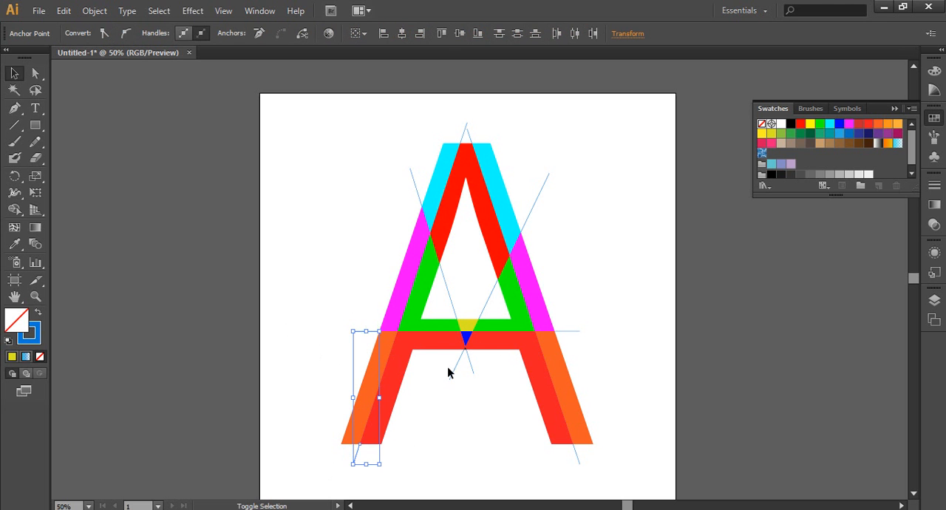
drag(440, 356, 488, 379)
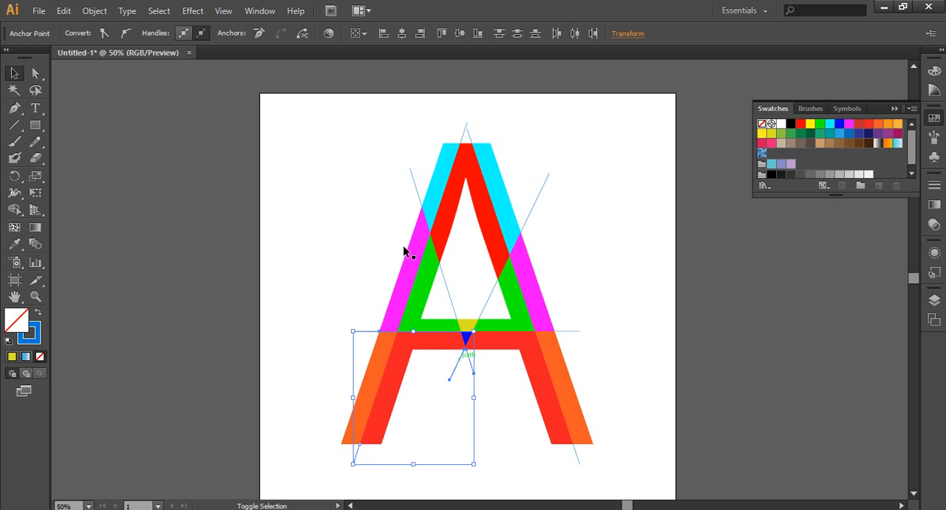
drag(412, 152, 392, 205)
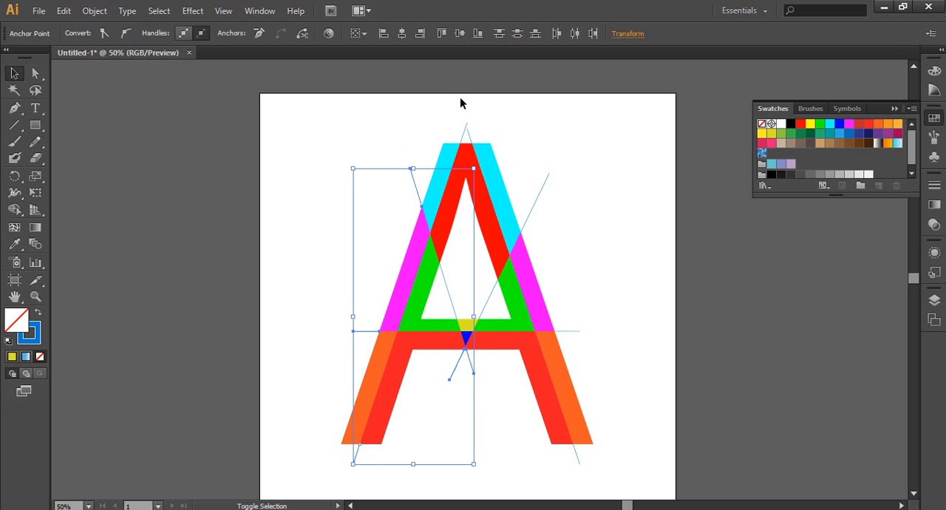
drag(455, 117, 489, 141)
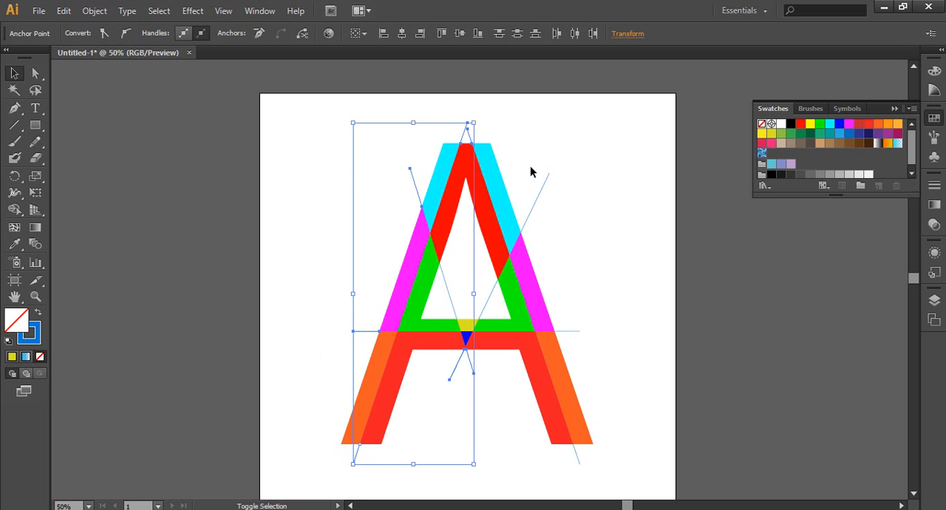
drag(530, 171, 579, 235)
drag(570, 340, 566, 456)
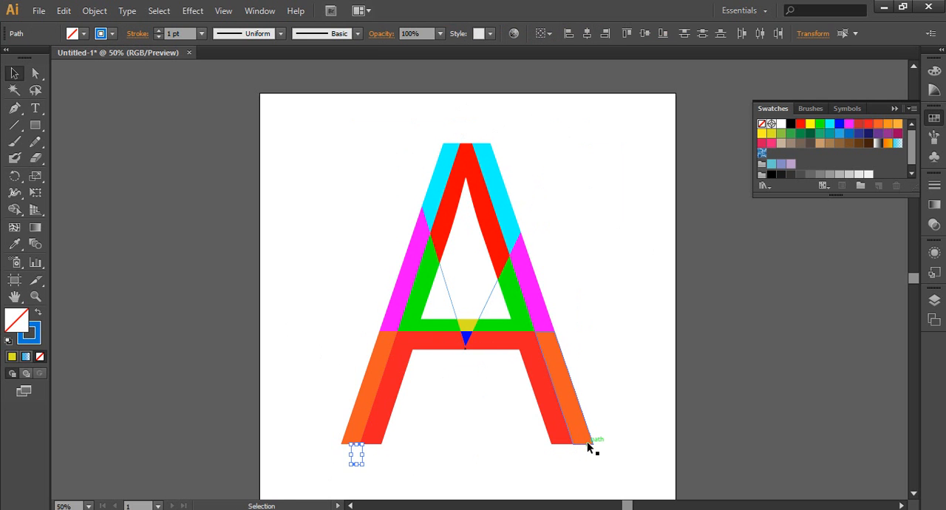
key(ctrl+shift+a)
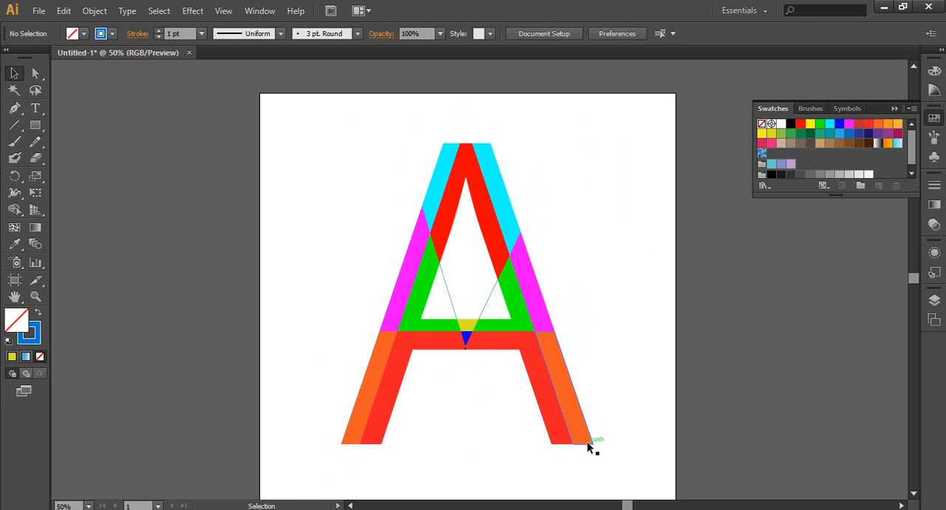
Delete the two leftover line pieces inside the A's triangular opening
click(449, 295)
shift+click(486, 304)
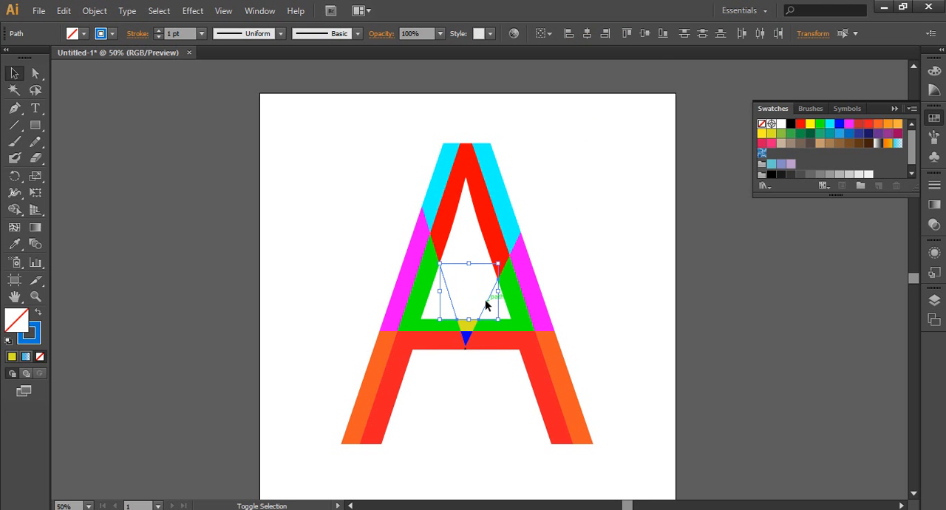
key(ctrl+shift+a)
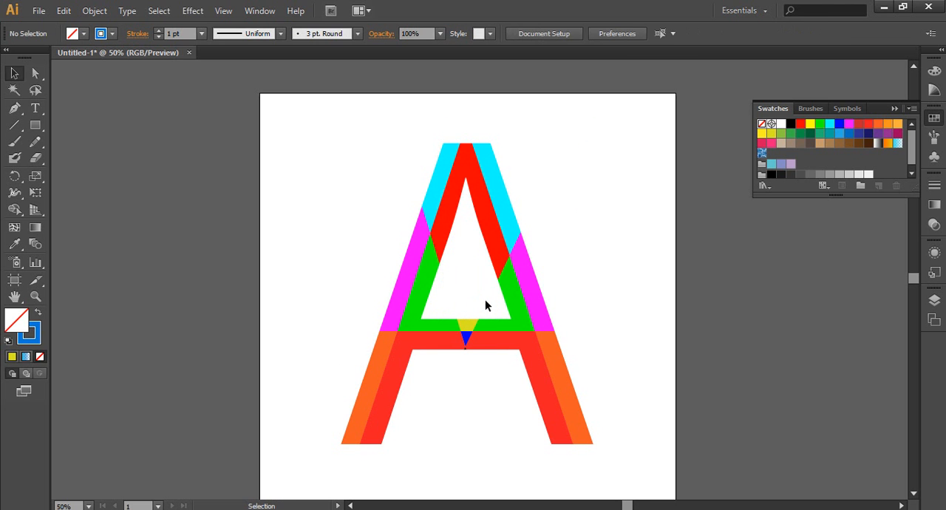
Shrink the whole coloured letter A to about half its height and a third of its width, and move it to the page's upper middle
drag(362, 137, 595, 443)
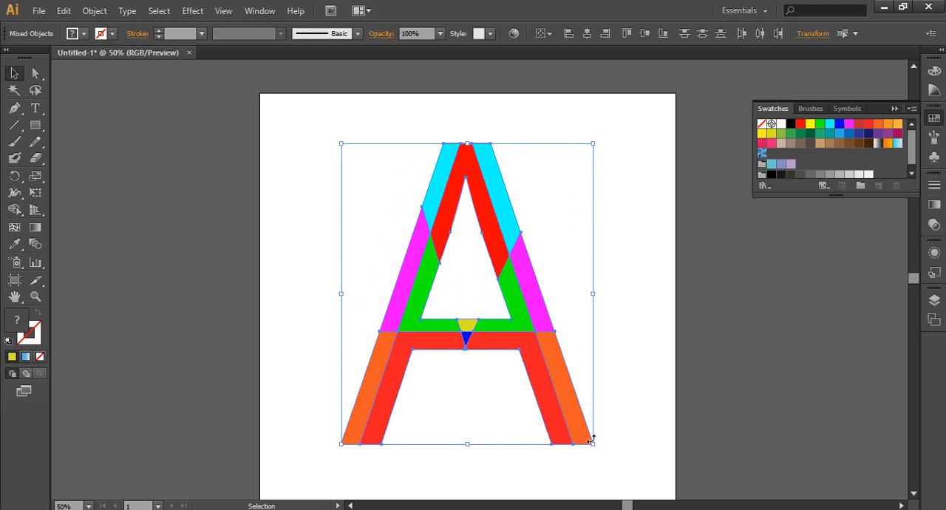
click(259, 264)
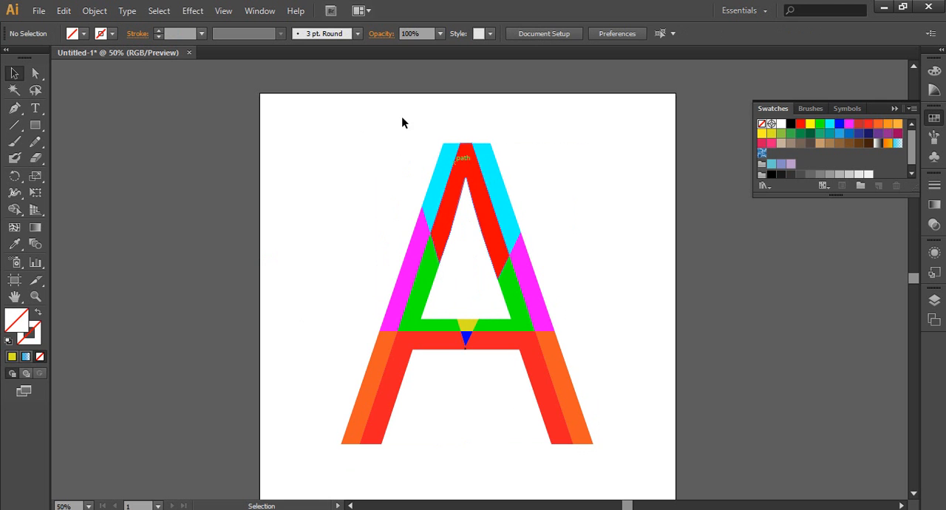
drag(296, 131, 643, 464)
key(a)
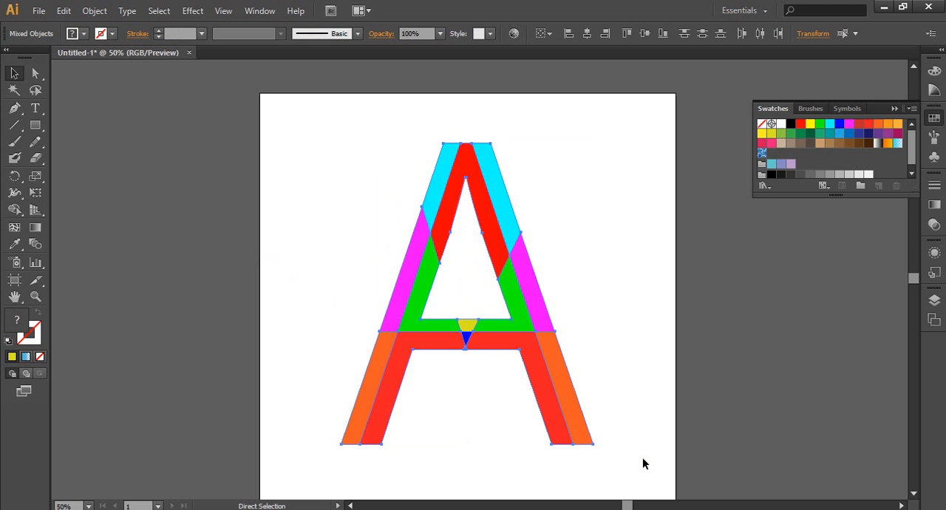
key(v)
drag(594, 445, 526, 369)
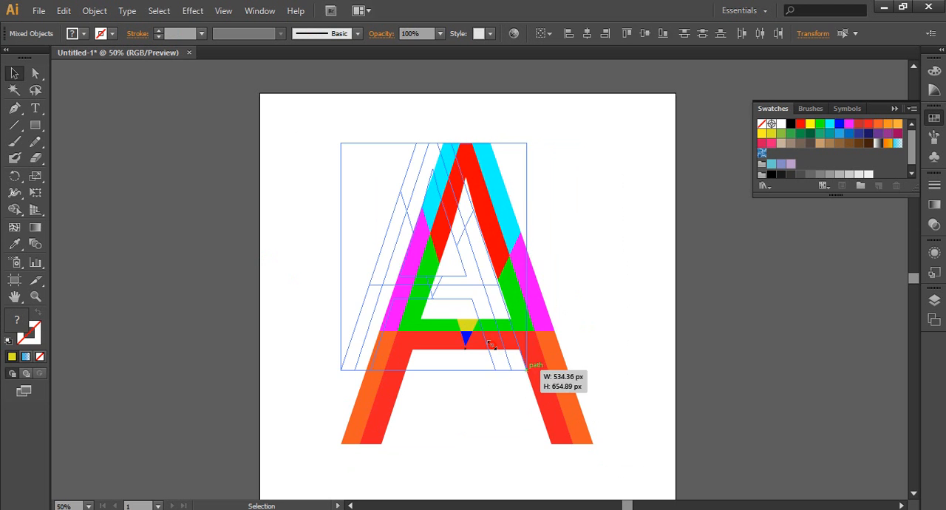
drag(490, 344, 431, 291)
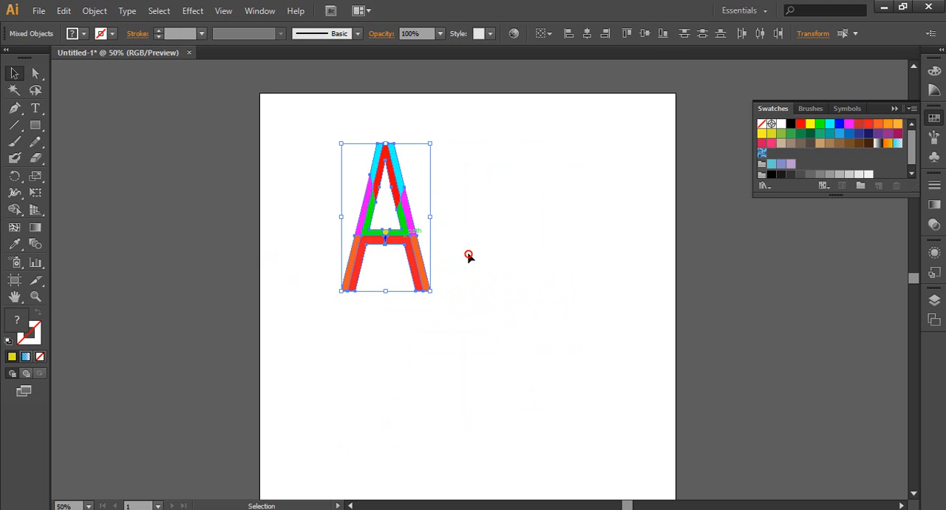
drag(405, 235, 473, 253)
click(588, 265)
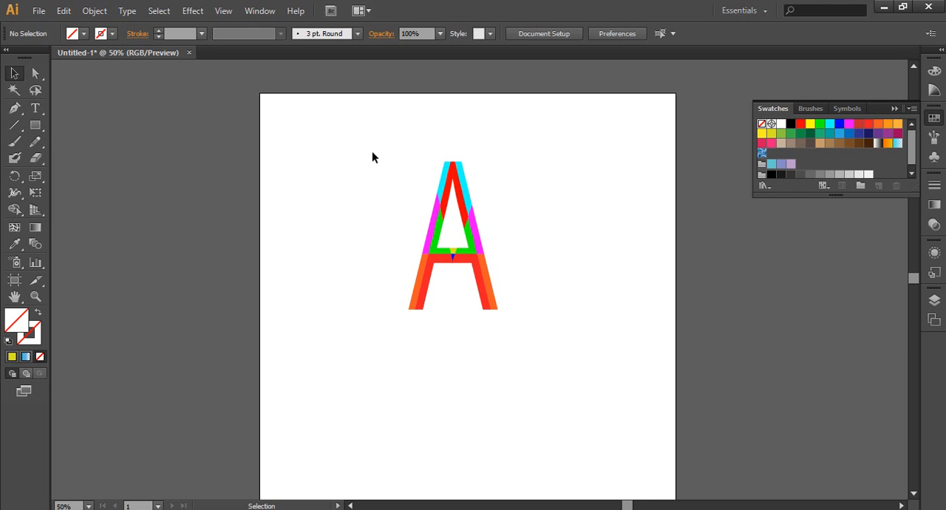
Delete the whole coloured letter A and show a perspective grid with its vertical planes extended slightly upward
drag(372, 151, 572, 362)
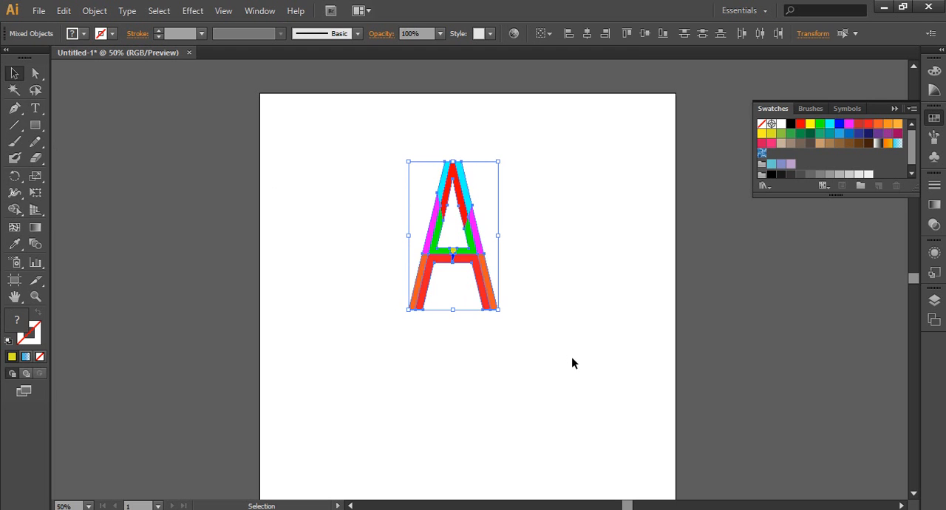
key(Delete)
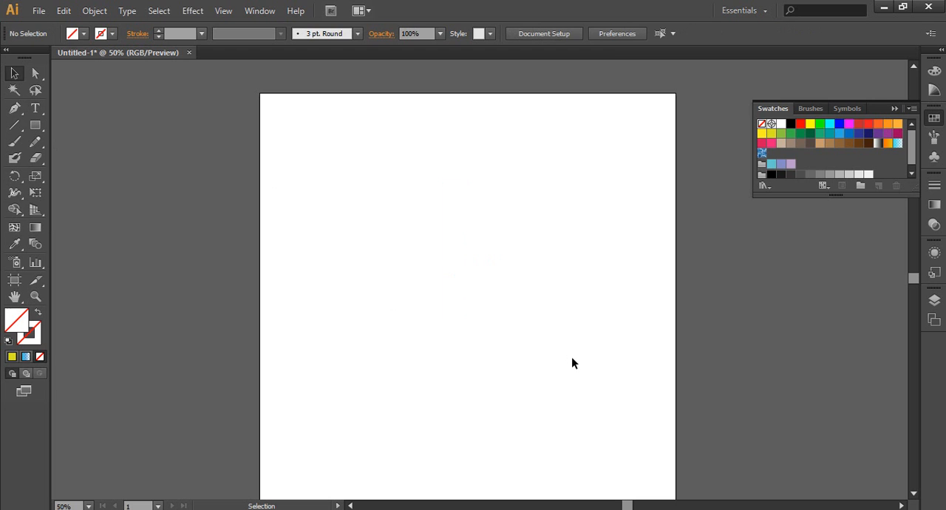
click(42, 216)
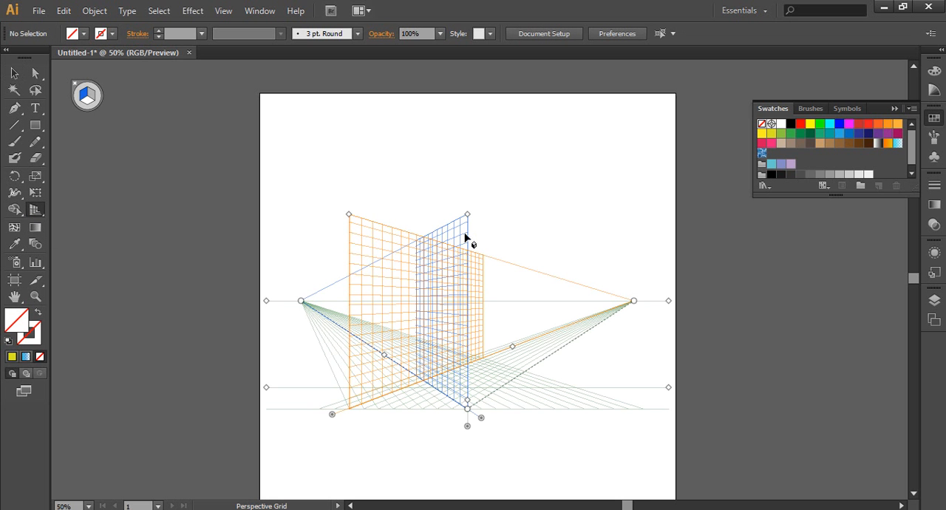
mouse_move(466, 215)
mouse_down()
mouse_move(454, 214)
mouse_move(477, 222)
mouse_move(476, 209)
mouse_up()
Draw a rectangle in perspective on the grid's left plane, ending at the centre line, and fill it with yellow D9E021
click(37, 126)
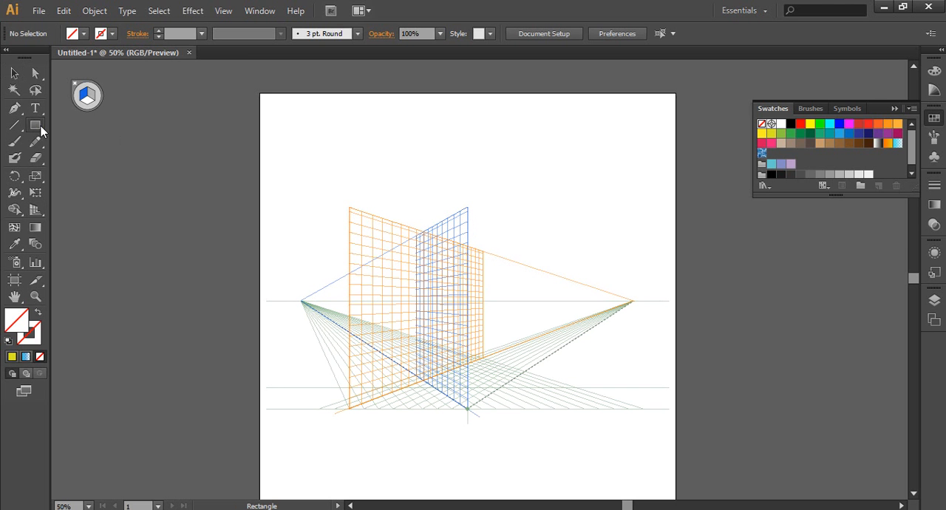
drag(362, 244, 471, 288)
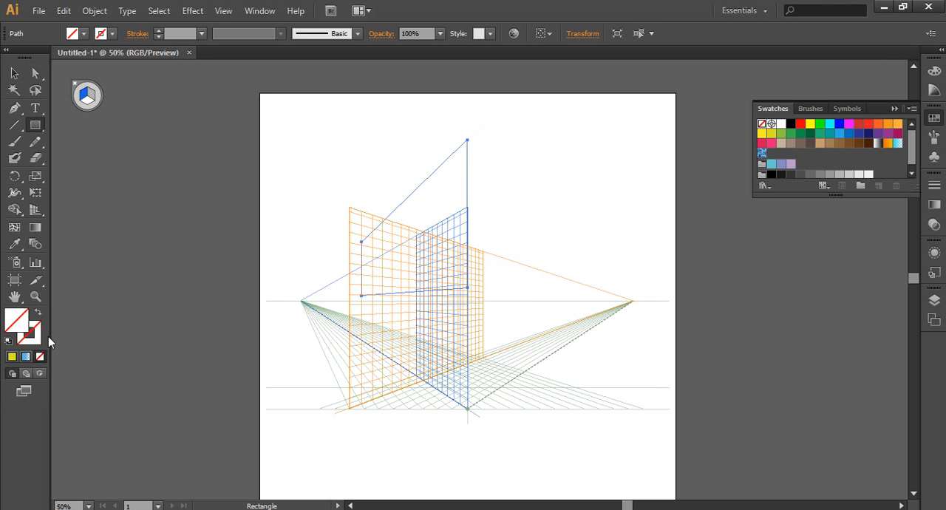
click(12, 357)
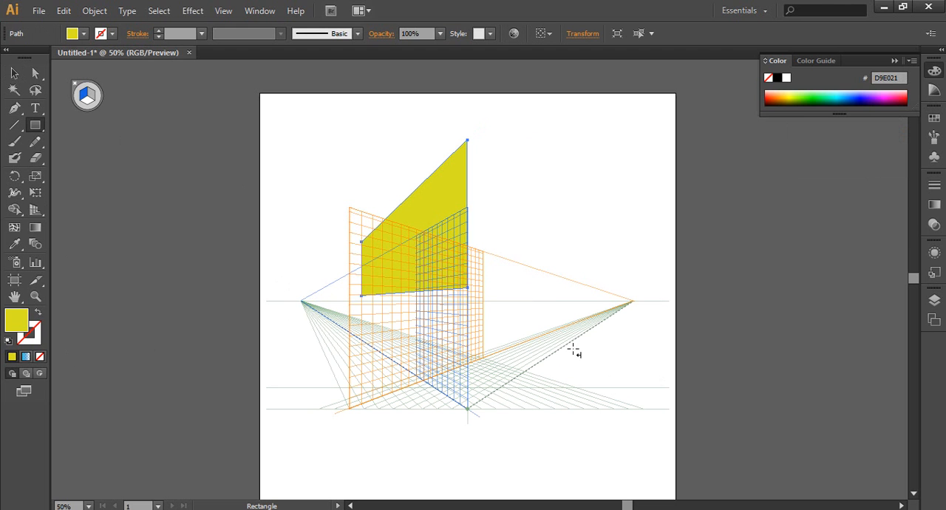
Draw two more yellow perspective rectangles, one right of the grid's centre line and one below the first, and deselect them
drag(570, 345, 470, 249)
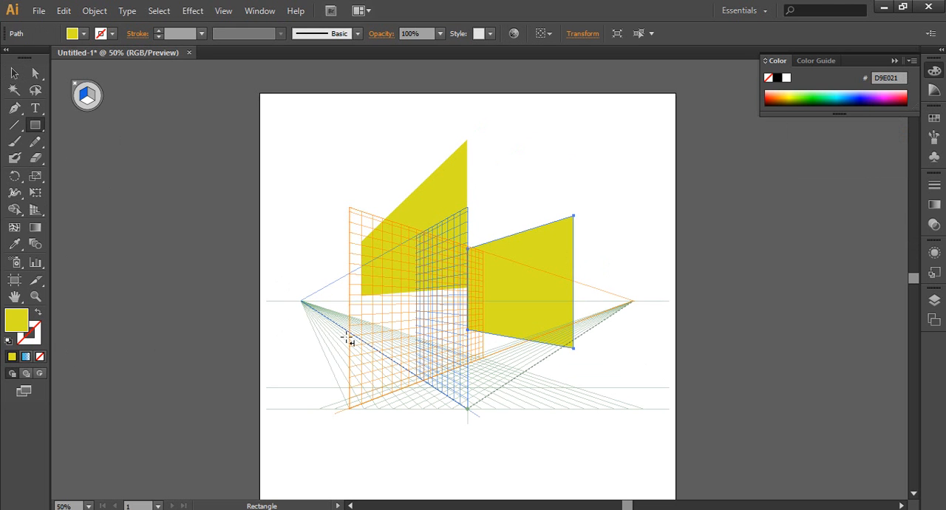
drag(349, 329, 469, 483)
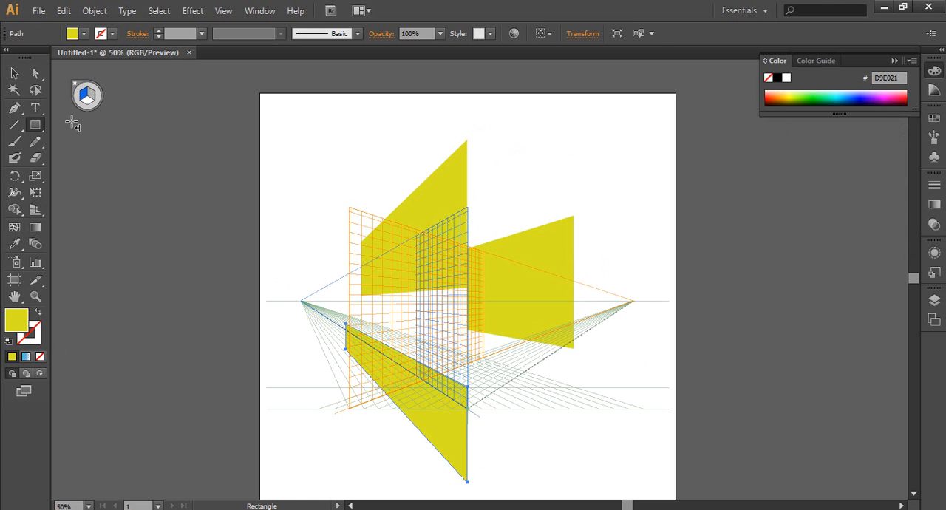
click(14, 73)
click(190, 189)
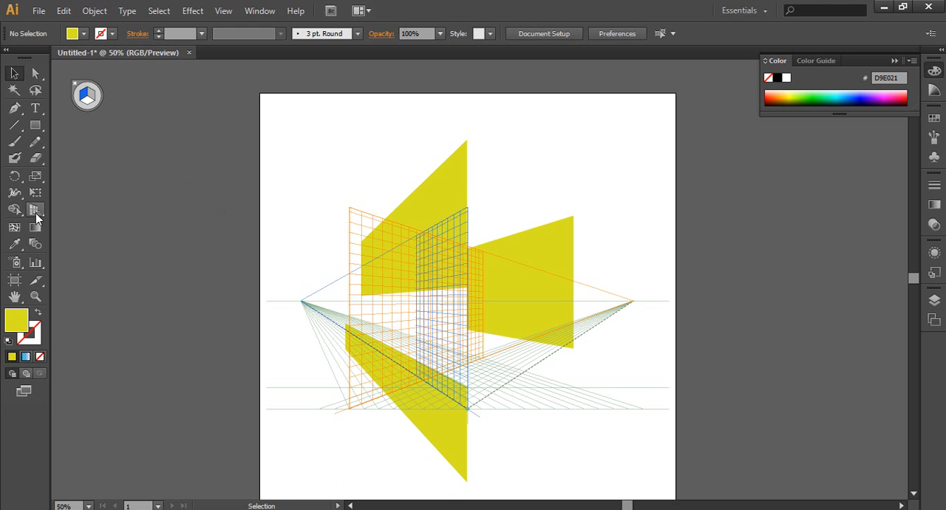
Lower the grid's ground plane with Perspective Selection and move the upper-left yellow rectangle down along the left plane
drag(35, 215, 56, 230)
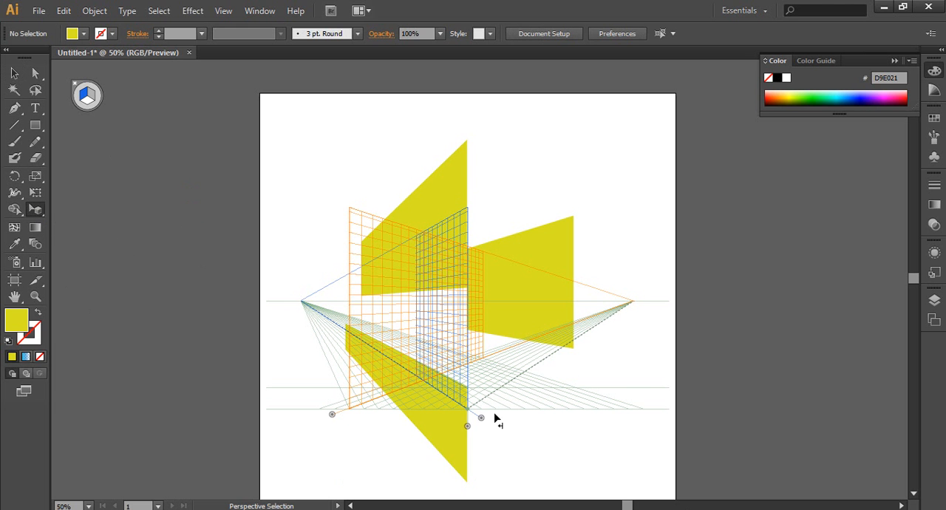
drag(465, 429, 449, 471)
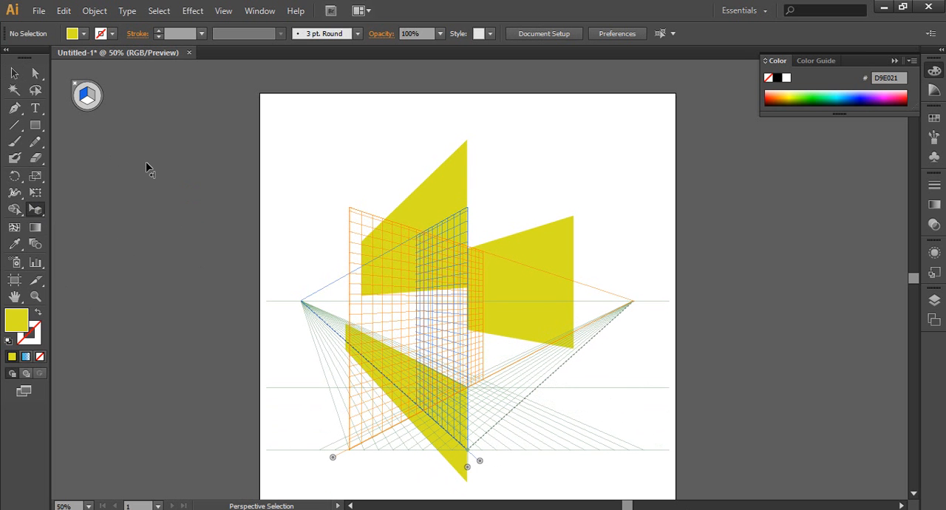
click(454, 198)
drag(454, 198, 453, 290)
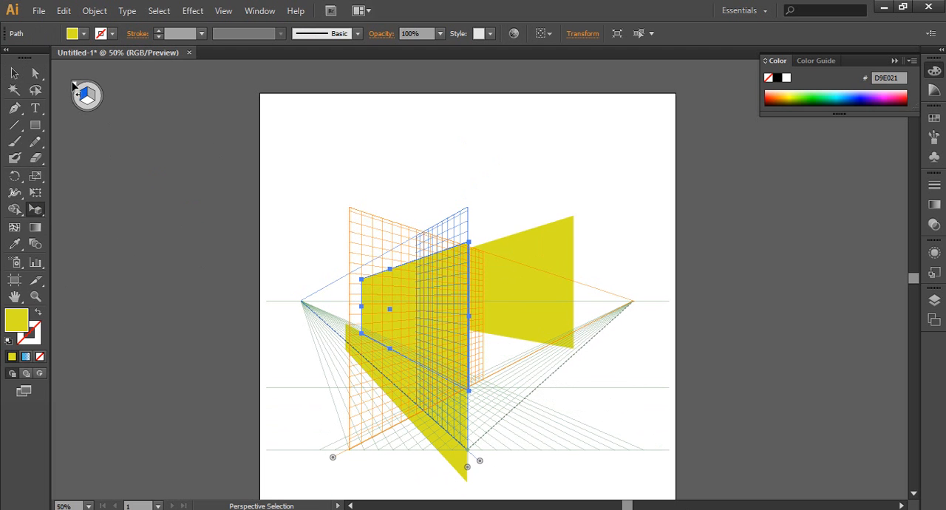
Deselect the moved rectangle and hide the perspective grid, leaving only the yellow shapes on the page
click(18, 79)
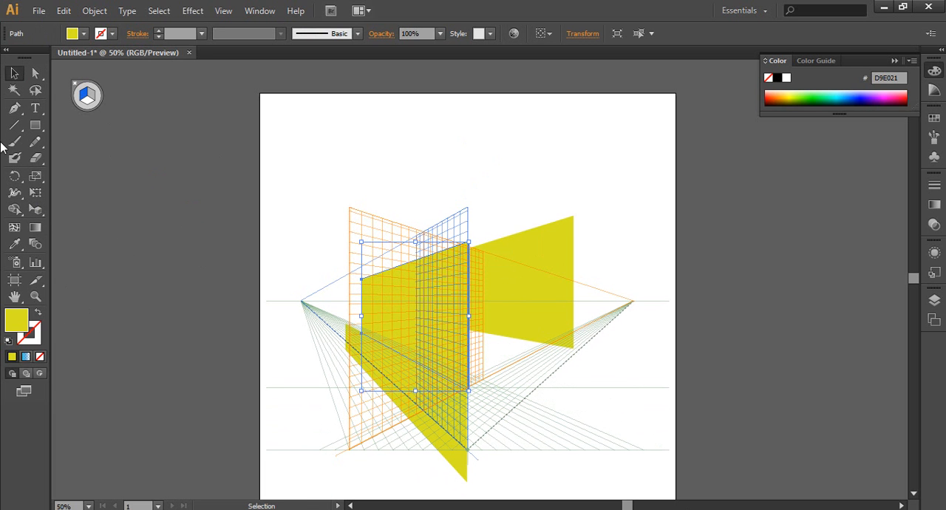
click(35, 126)
click(35, 90)
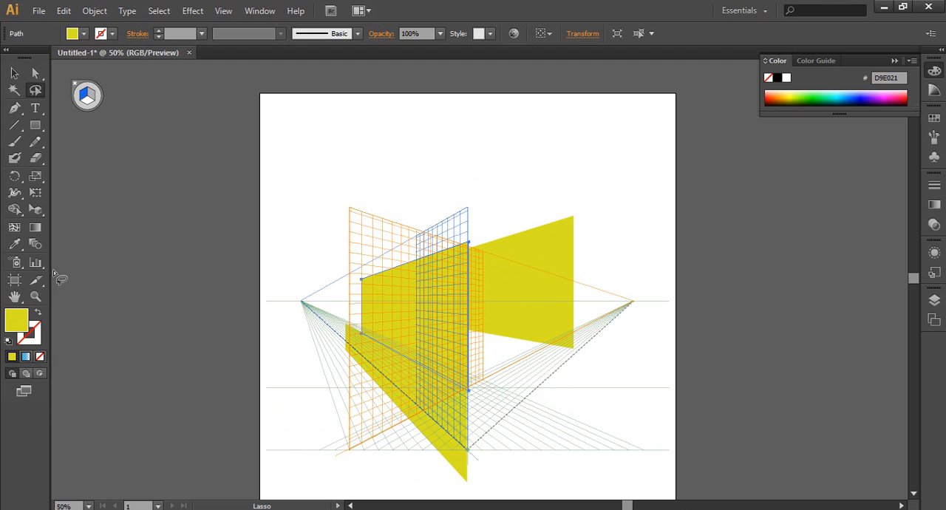
click(34, 210)
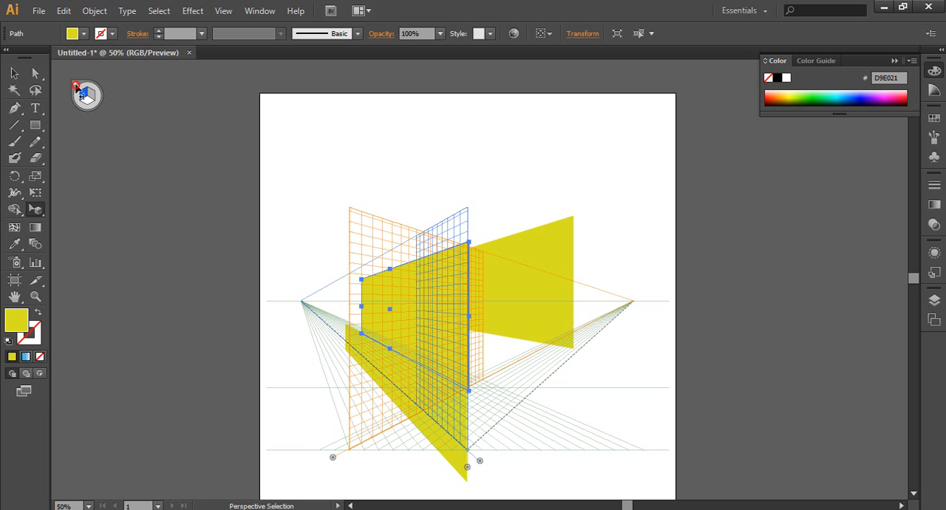
click(76, 85)
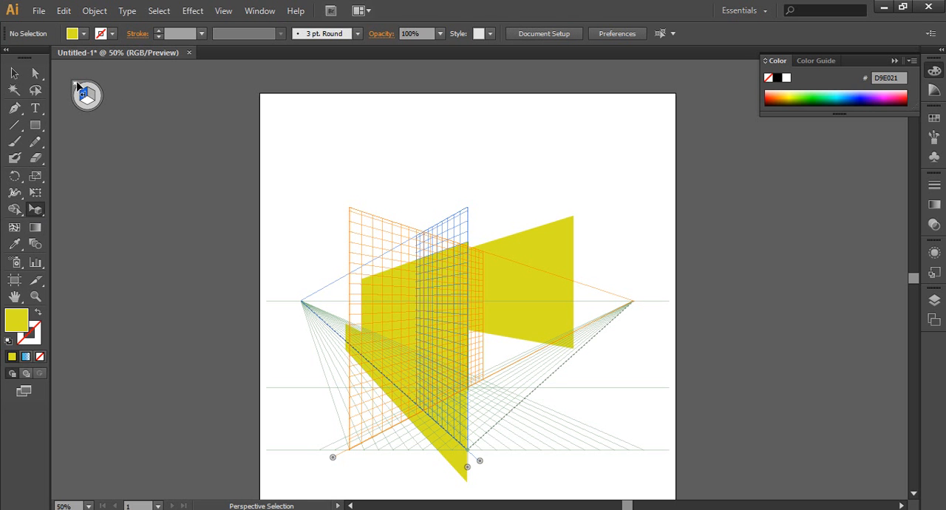
click(75, 85)
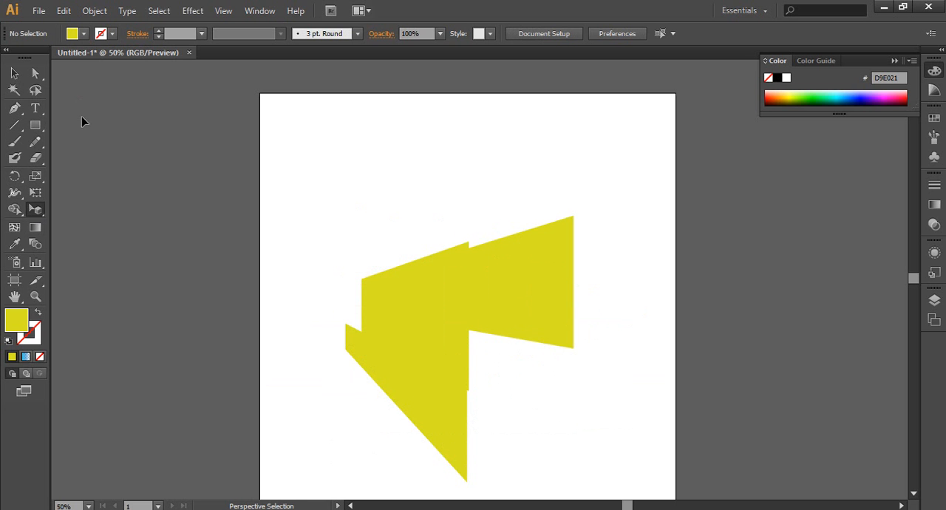
Select all three yellow perspective shapes and delete them from the page
click(14, 73)
drag(394, 222, 554, 461)
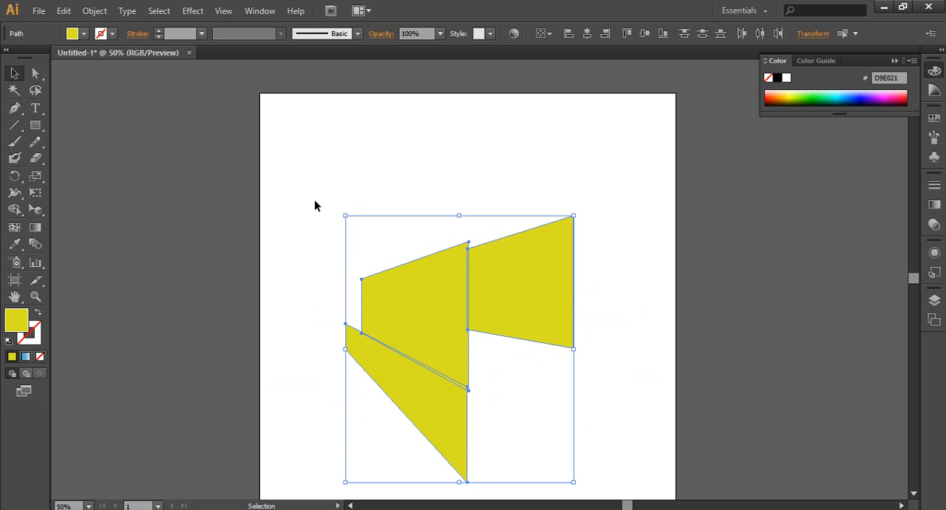
click(322, 277)
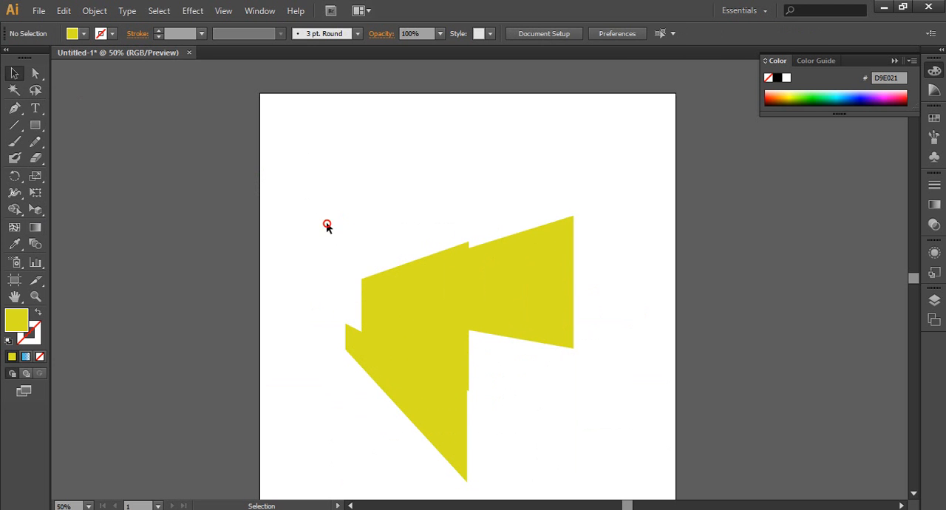
drag(327, 227, 585, 484)
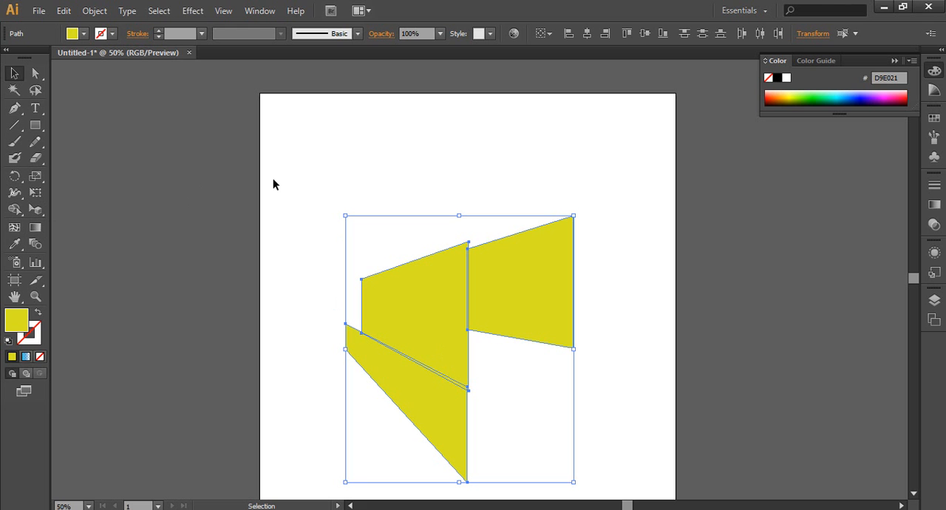
drag(293, 178, 599, 434)
key(Delete)
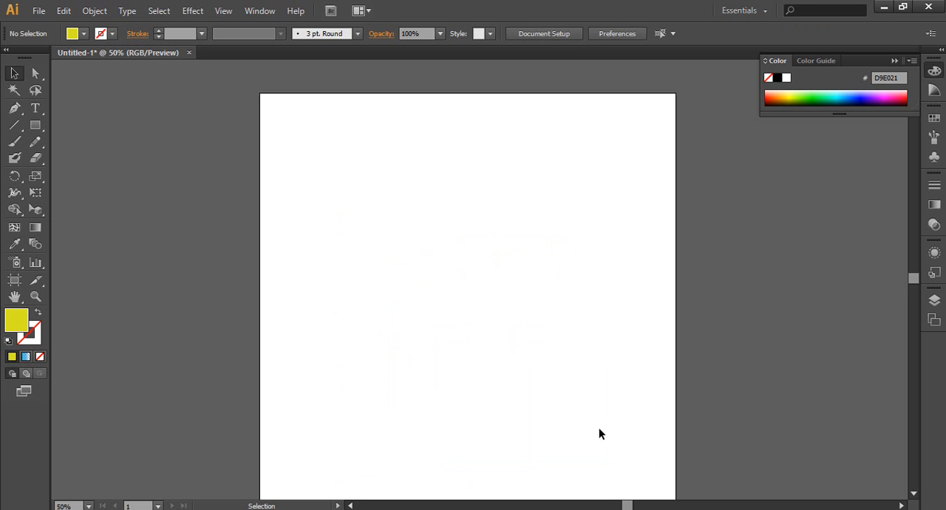